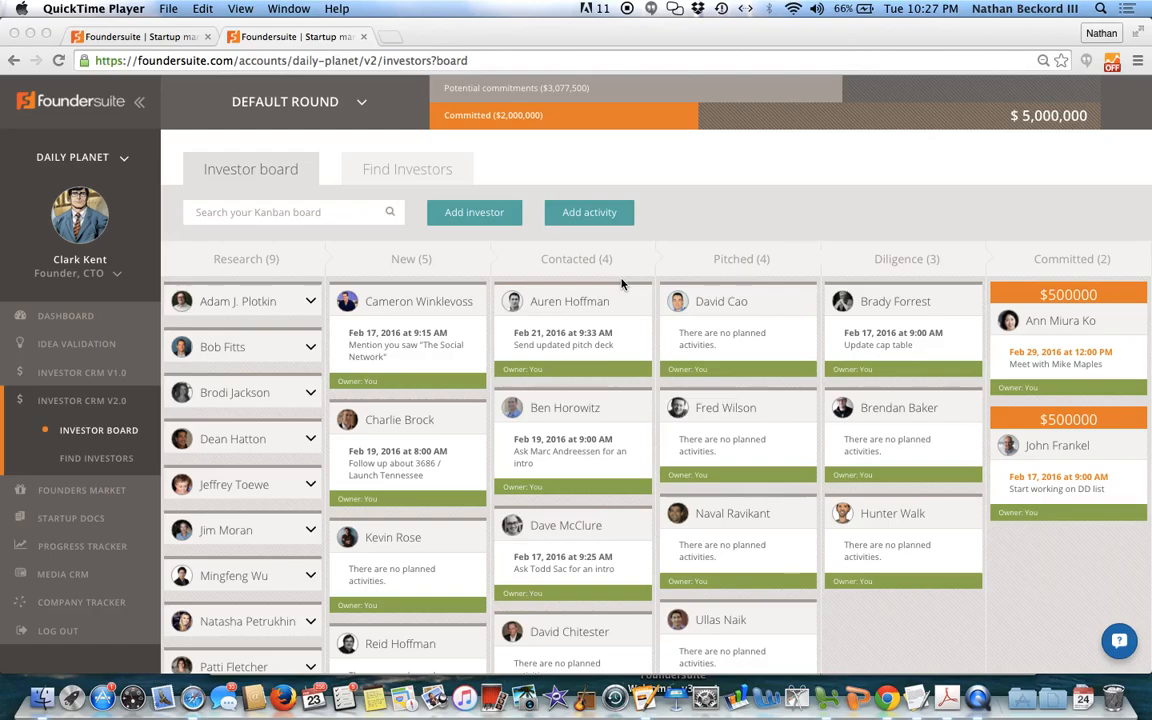
Step: Start a new funding round named with the founder's first name plus "Seed Round" and choose Equity / Priced Round as its type
{"action": "scroll", "coordinate": [676, 231], "scroll_direction": "down", "scroll_amount": 1}
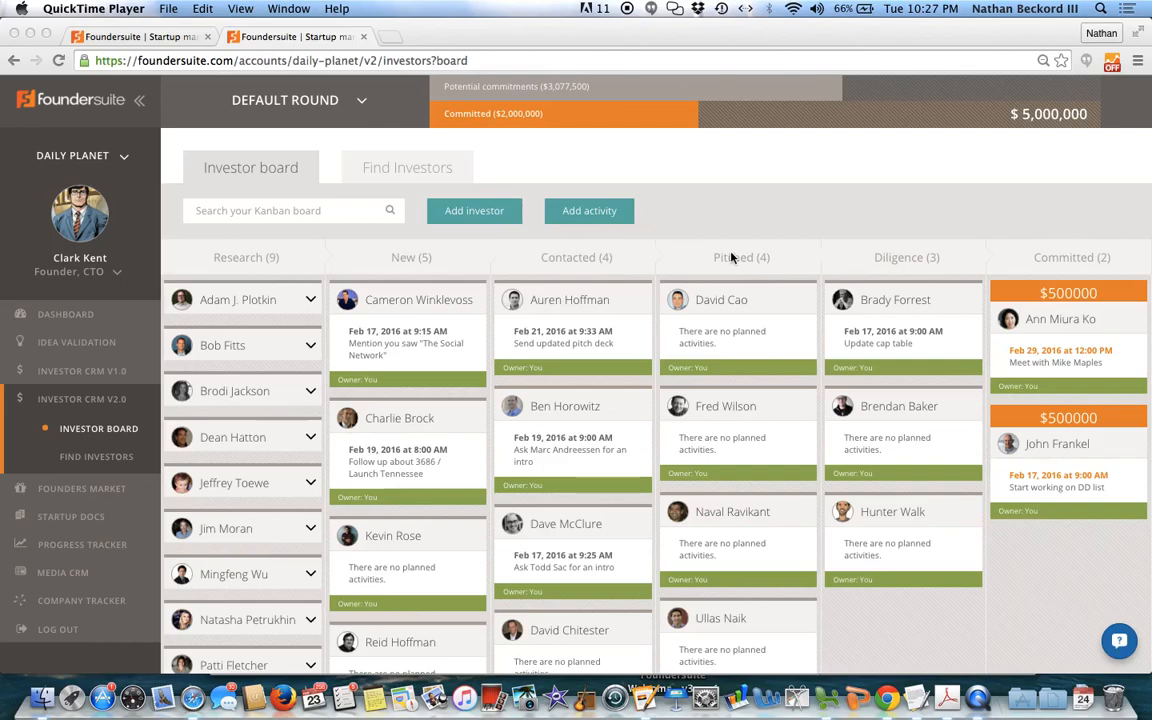
{"action": "left_click", "coordinate": [363, 106]}
{"action": "left_click", "coordinate": [363, 106]}
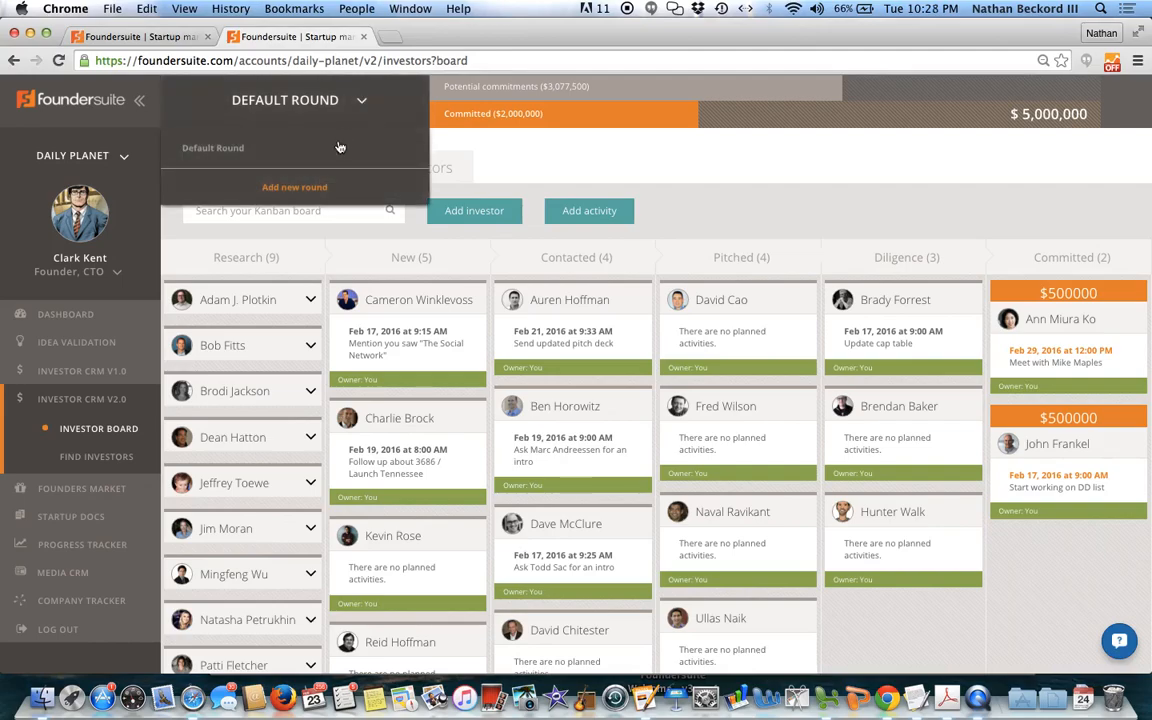
{"action": "left_click", "coordinate": [317, 189]}
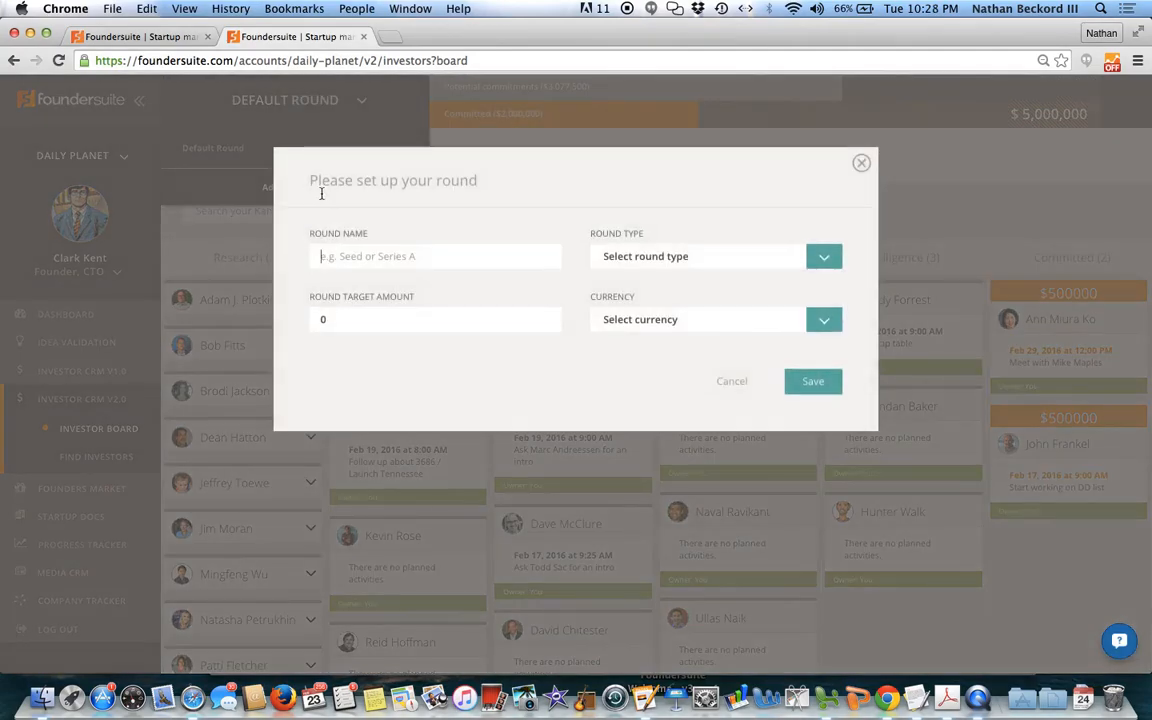
{"action": "type", "text": "Nat"}
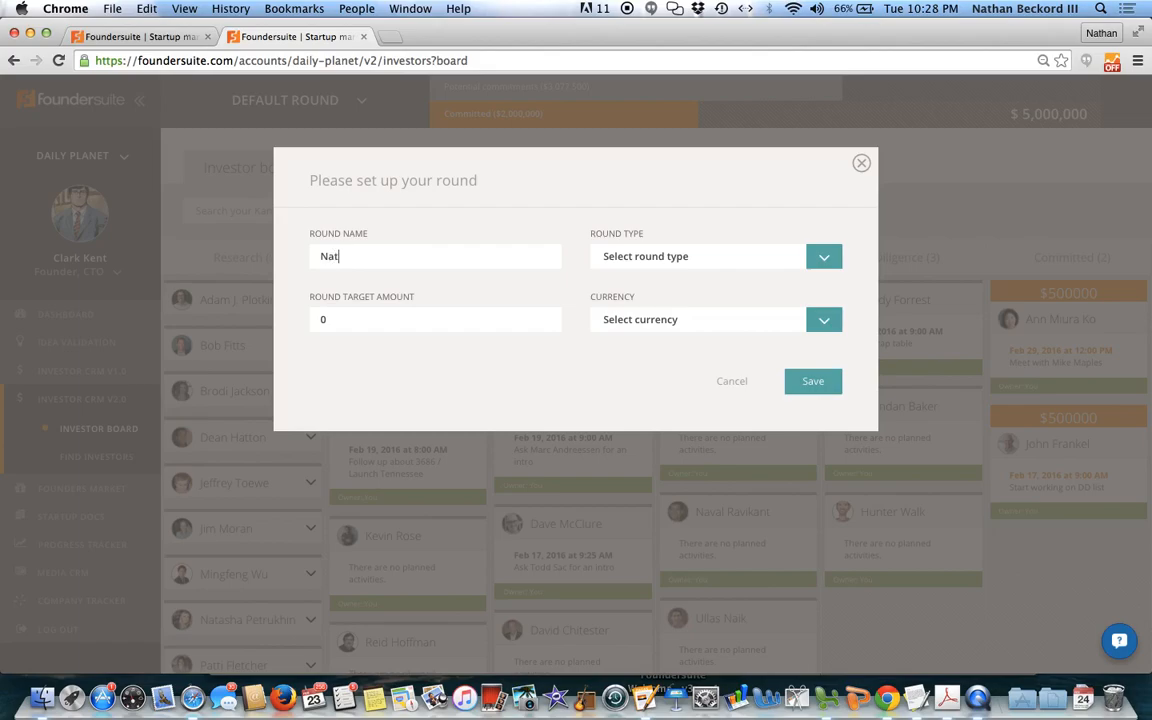
{"action": "type", "text": "han Seed Round"}
{"action": "left_click", "coordinate": [826, 257]}
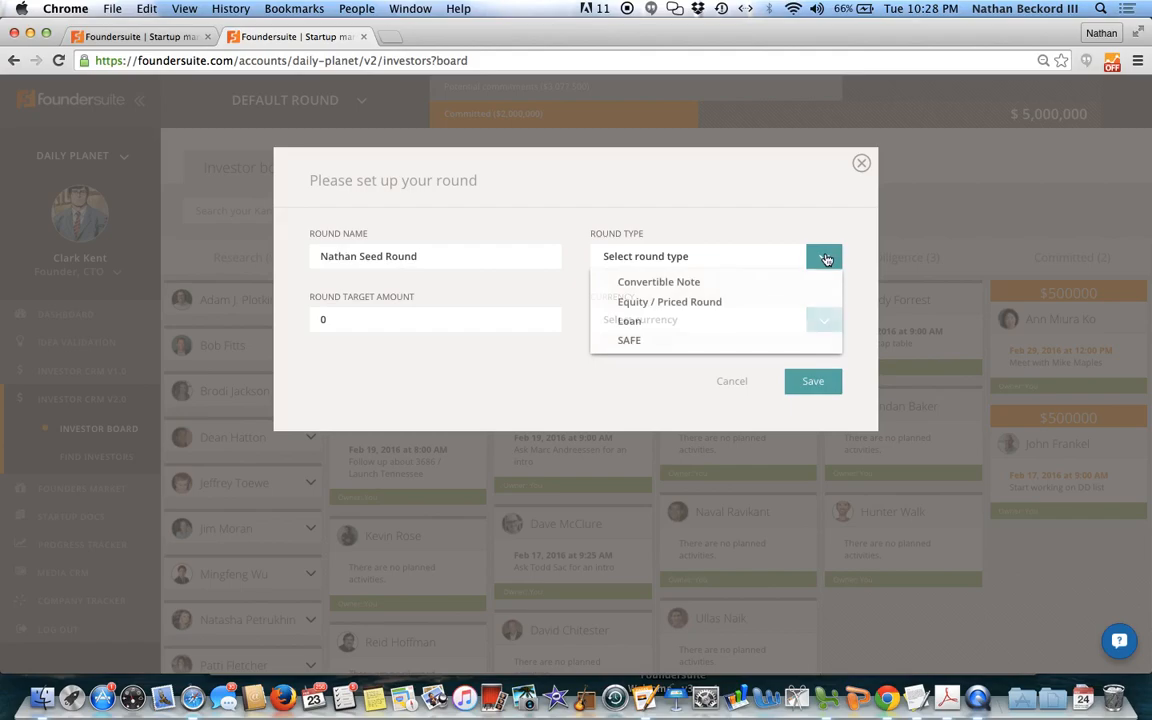
{"action": "left_click", "coordinate": [719, 303]}
Step: Set the round's target amount to 2,000,000 in USD and save the round
{"action": "key", "text": "BackSpace"}
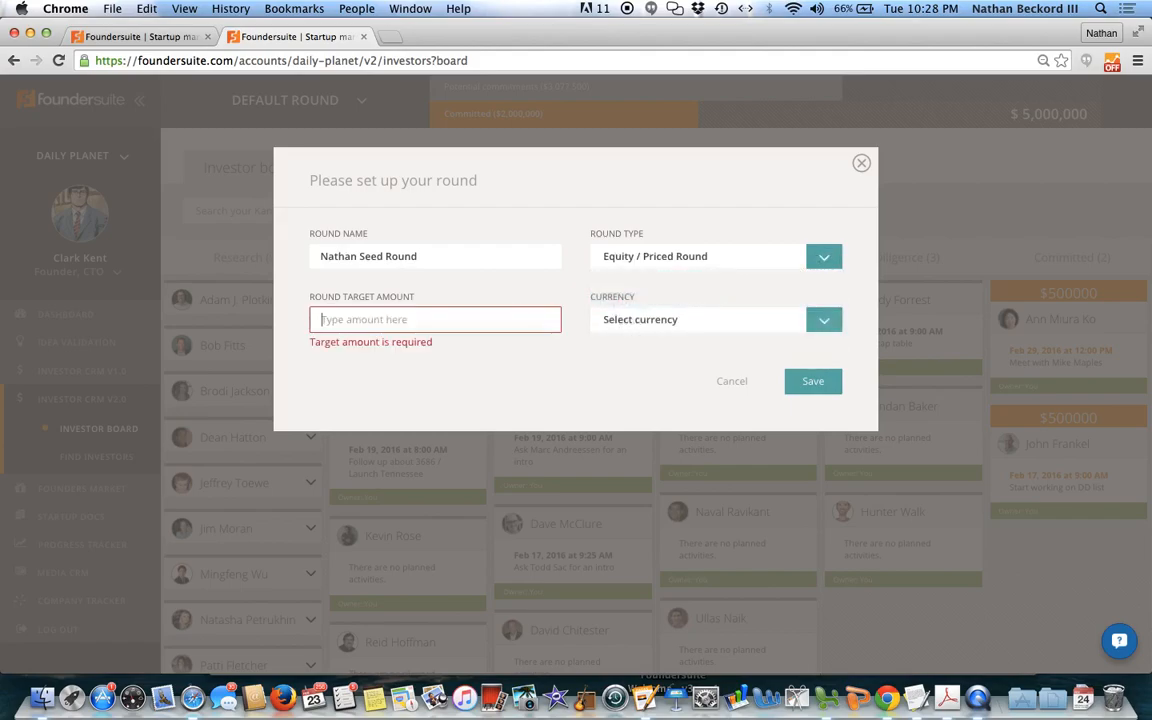
{"action": "type", "text": "20000000"}
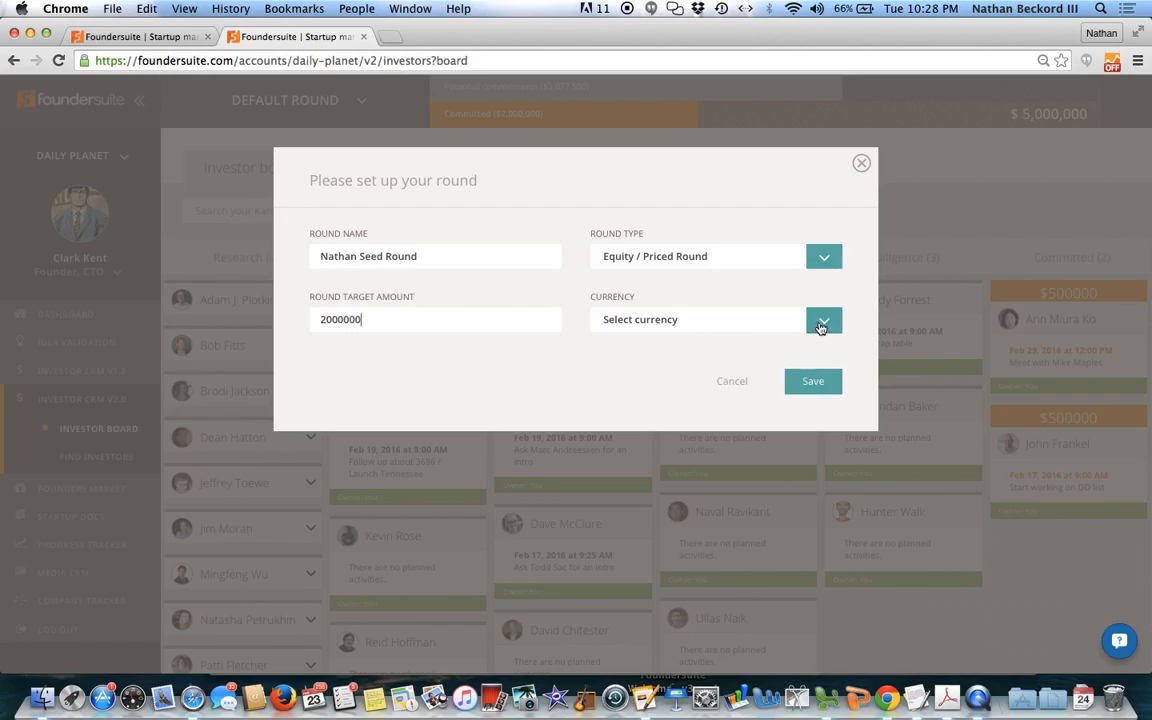
{"action": "left_click", "coordinate": [823, 319]}
{"action": "left_click", "coordinate": [728, 346]}
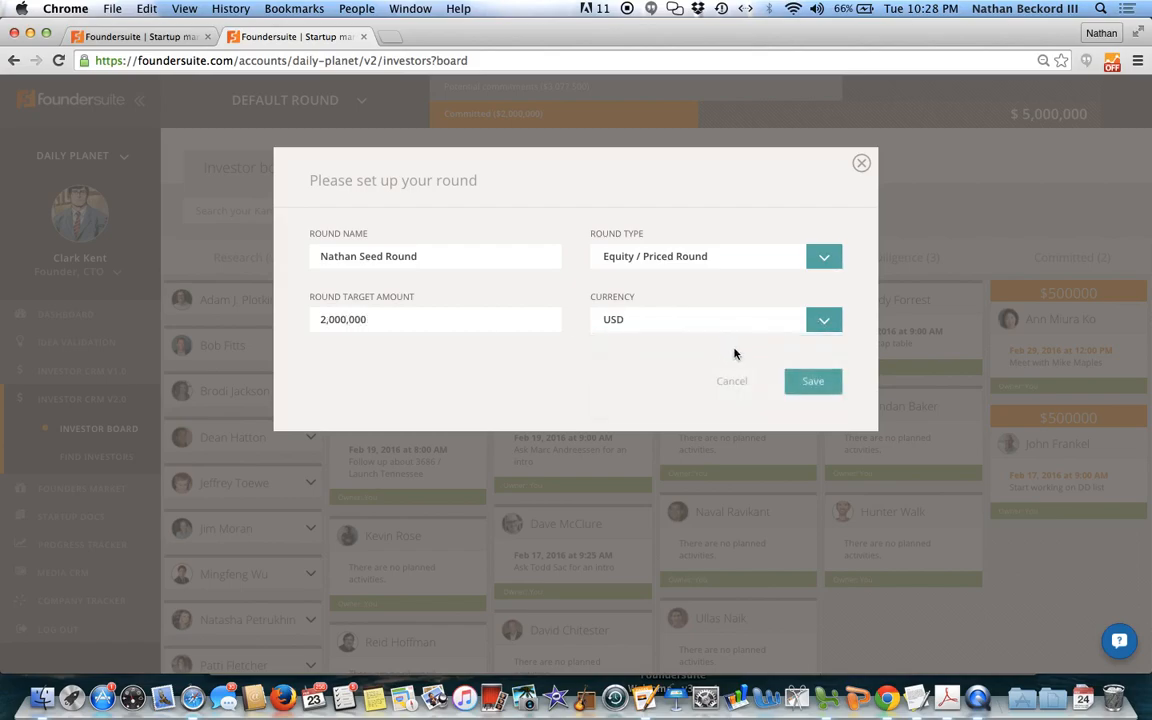
{"action": "left_click", "coordinate": [810, 385]}
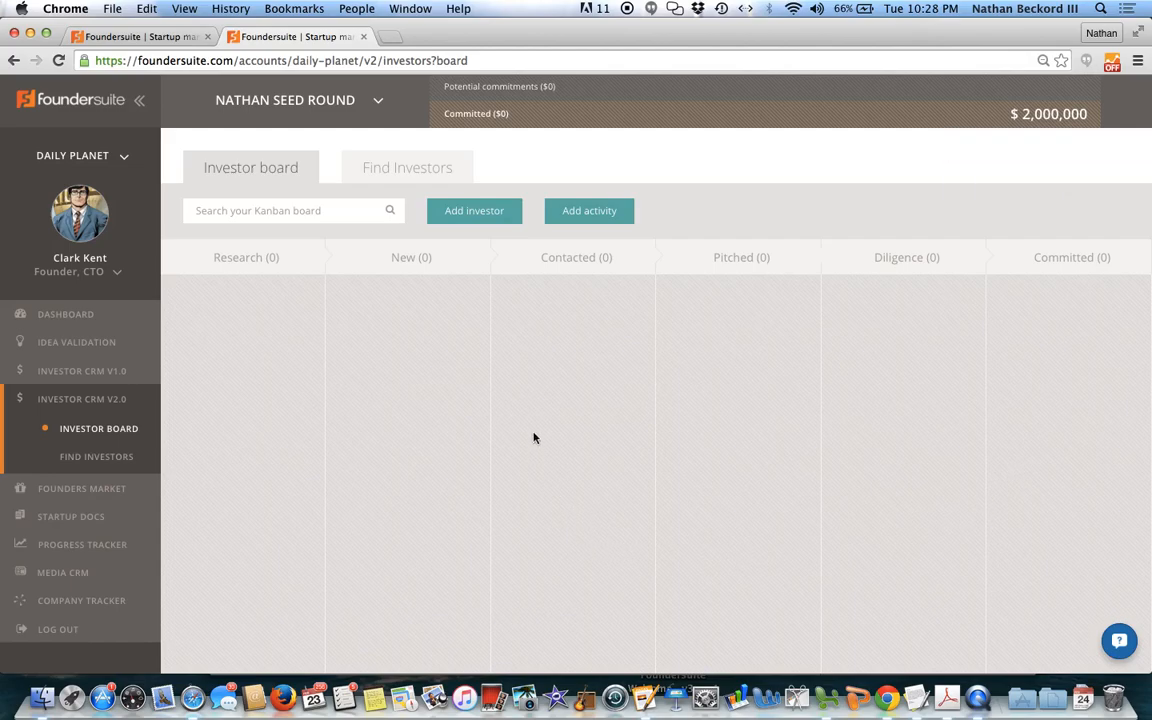
Step: Add Fred Wilson to the investor board from the AngelList suggestions for "Fred", checking his advanced info before saving
{"action": "left_click", "coordinate": [471, 218]}
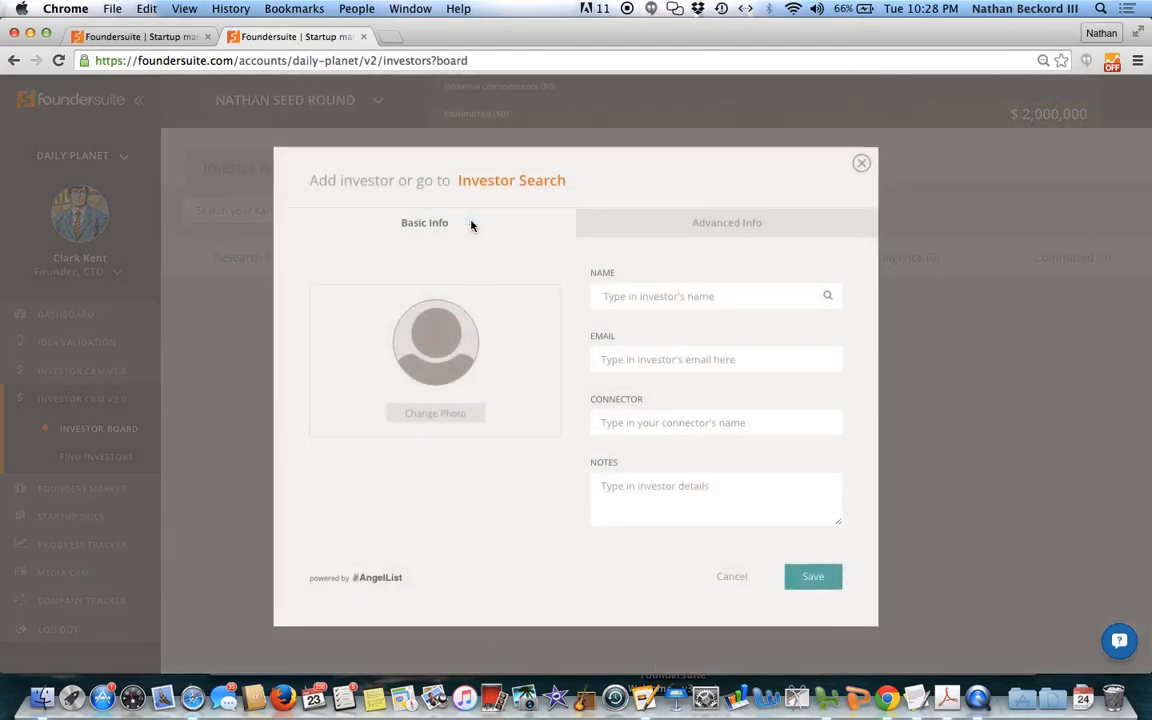
{"action": "type", "text": "Fred"}
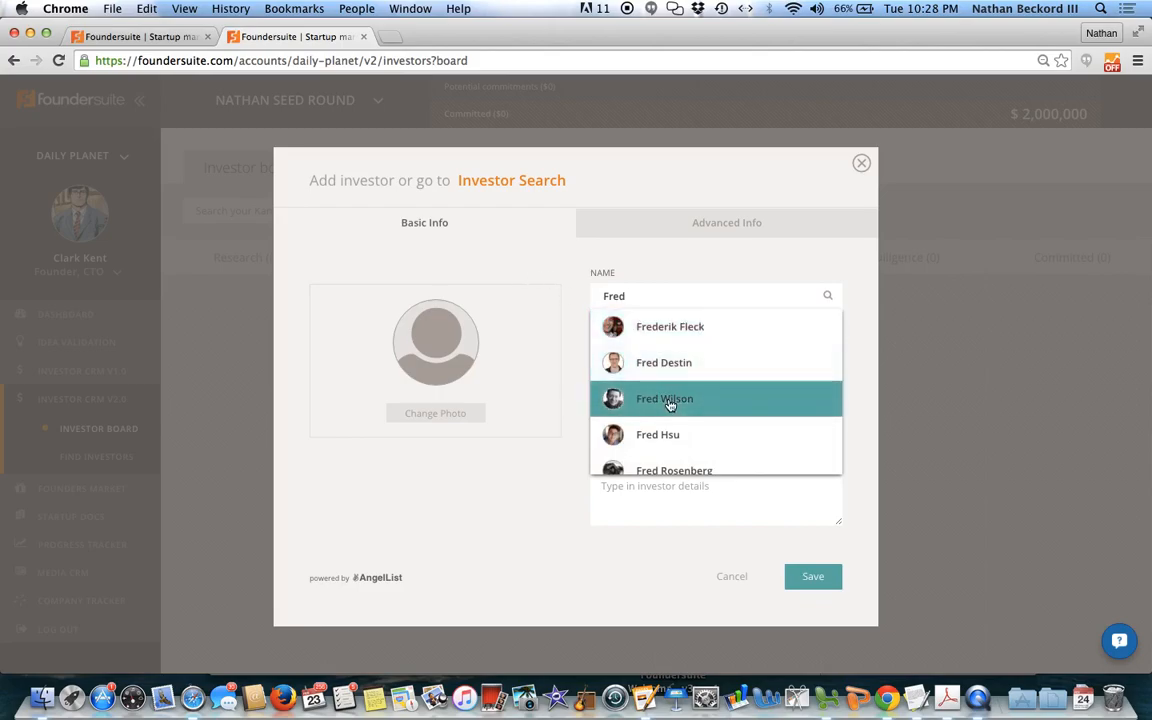
{"action": "left_click", "coordinate": [668, 400]}
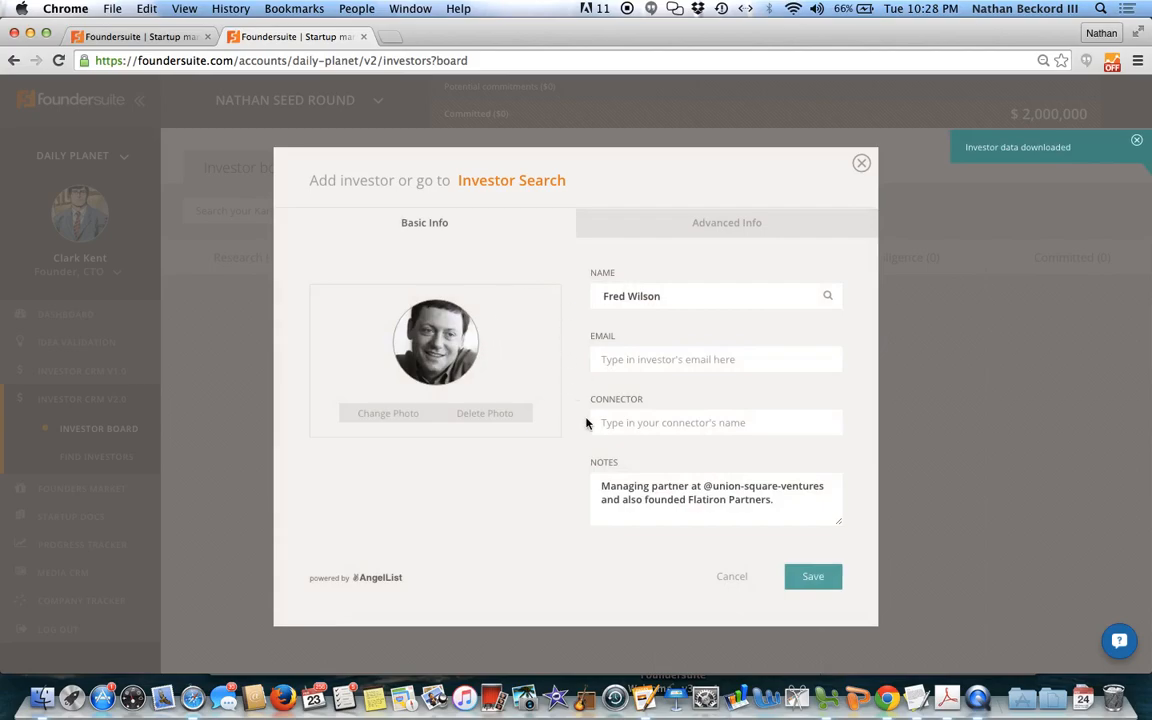
{"action": "left_click", "coordinate": [694, 221]}
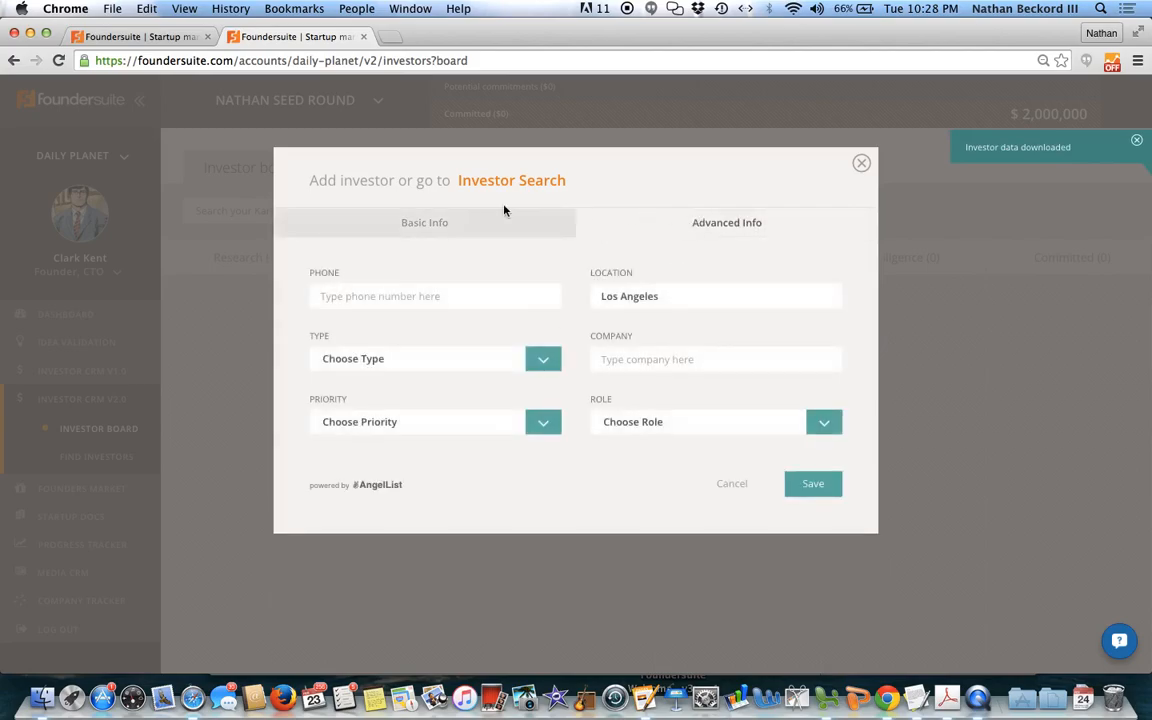
{"action": "left_click", "coordinate": [463, 226]}
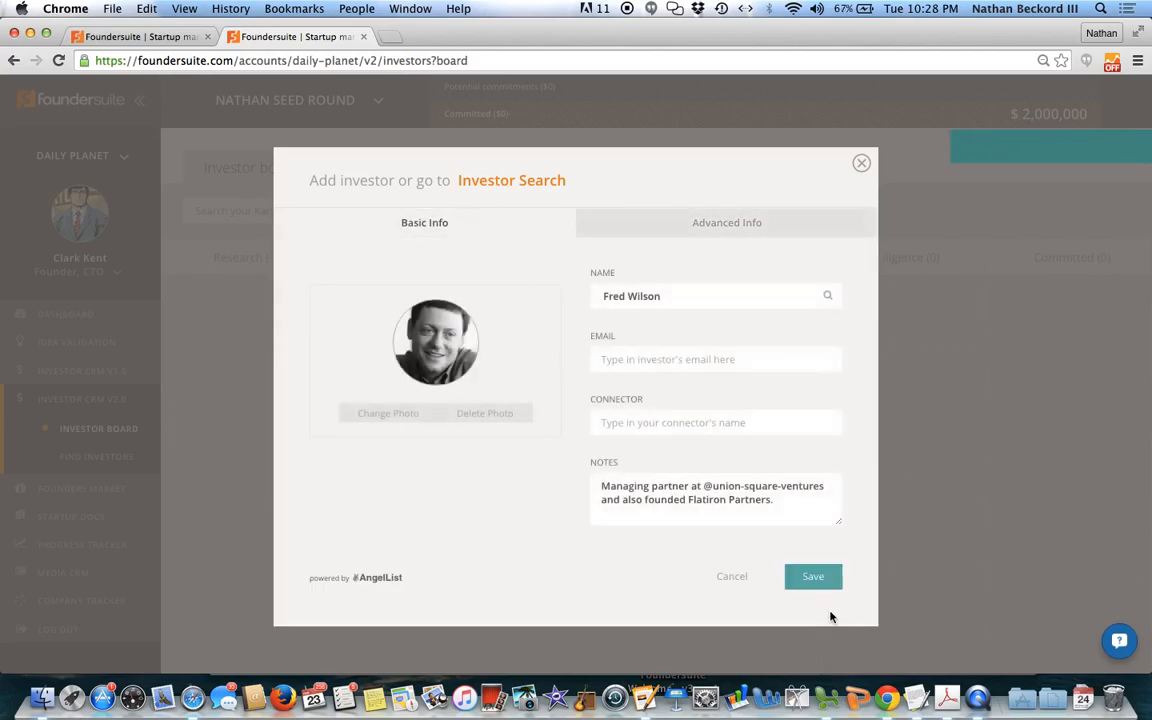
{"action": "left_click", "coordinate": [815, 585]}
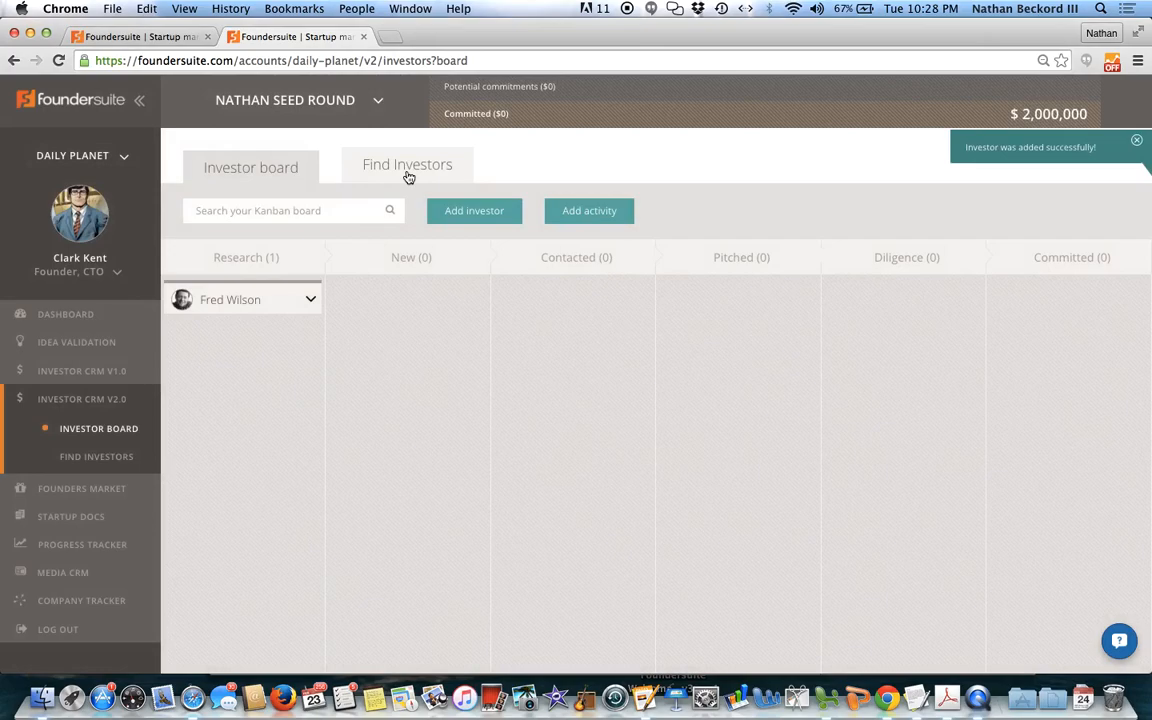
Step: Search the investor finder for the Drones industry
{"action": "left_click", "coordinate": [408, 177]}
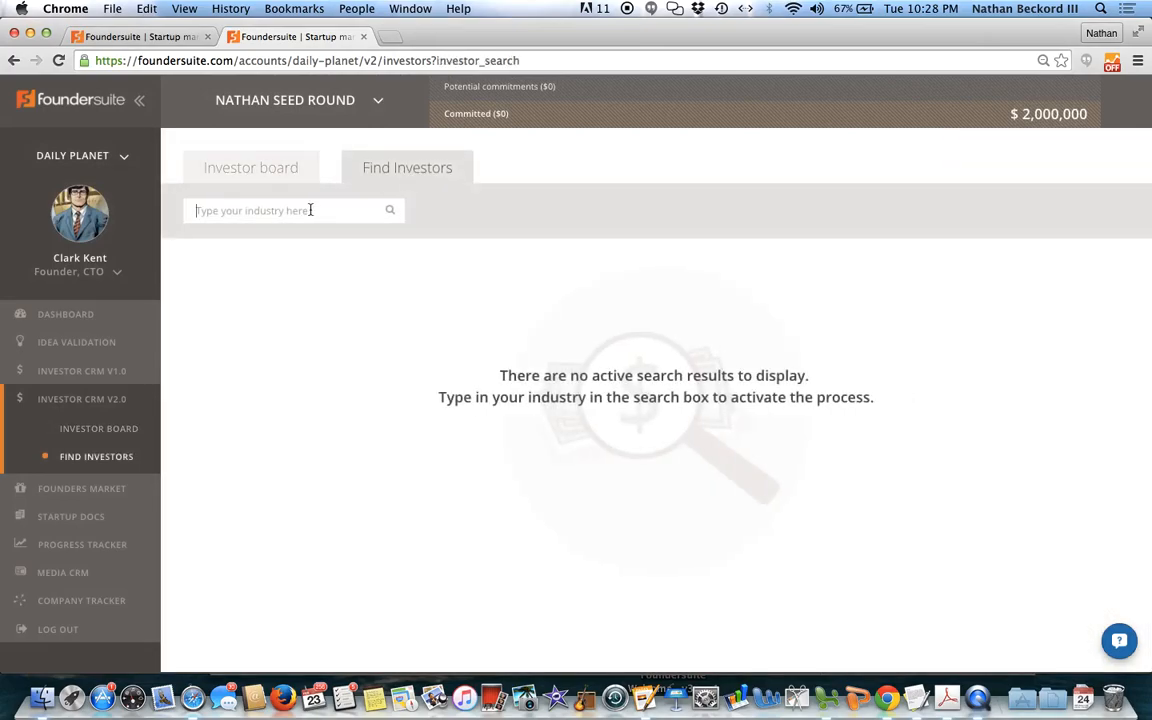
{"action": "type", "text": "drone"}
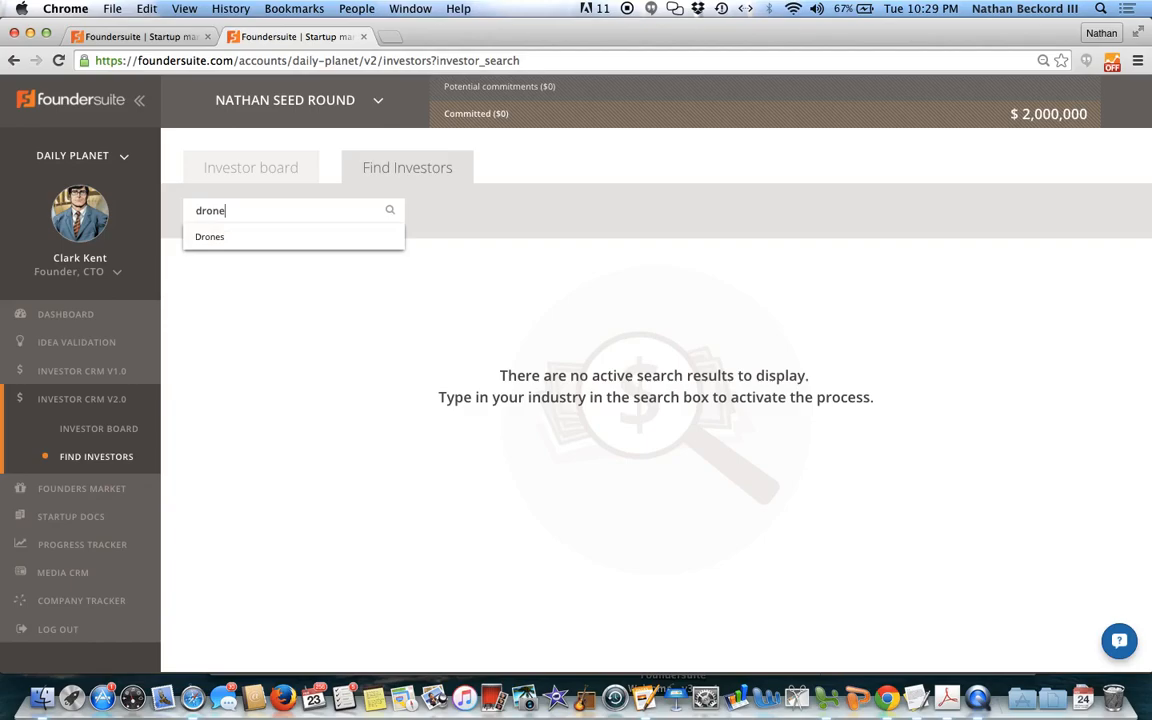
{"action": "left_click", "coordinate": [241, 240]}
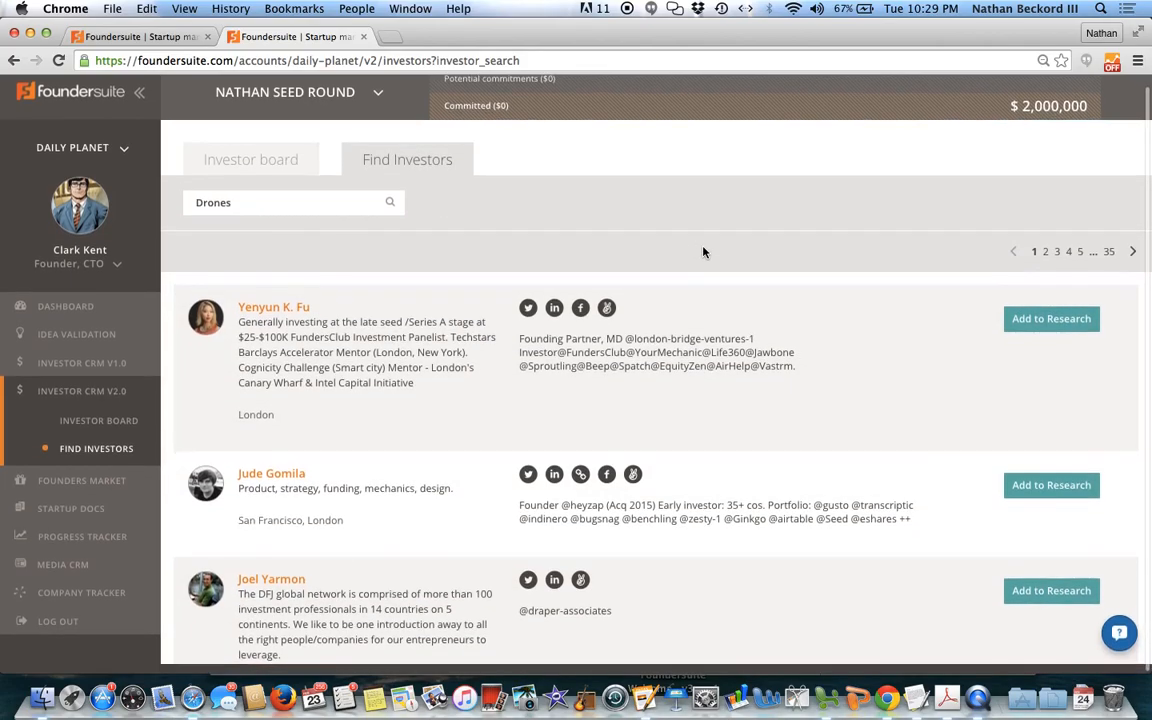
Step: Open Cameron Winklevoss's LinkedIn profile from the Drones results and examine the background and shared connections
{"action": "scroll", "coordinate": [773, 415], "scroll_direction": "down", "scroll_amount": 2}
{"action": "scroll", "coordinate": [773, 415], "scroll_direction": "down", "scroll_amount": 6}
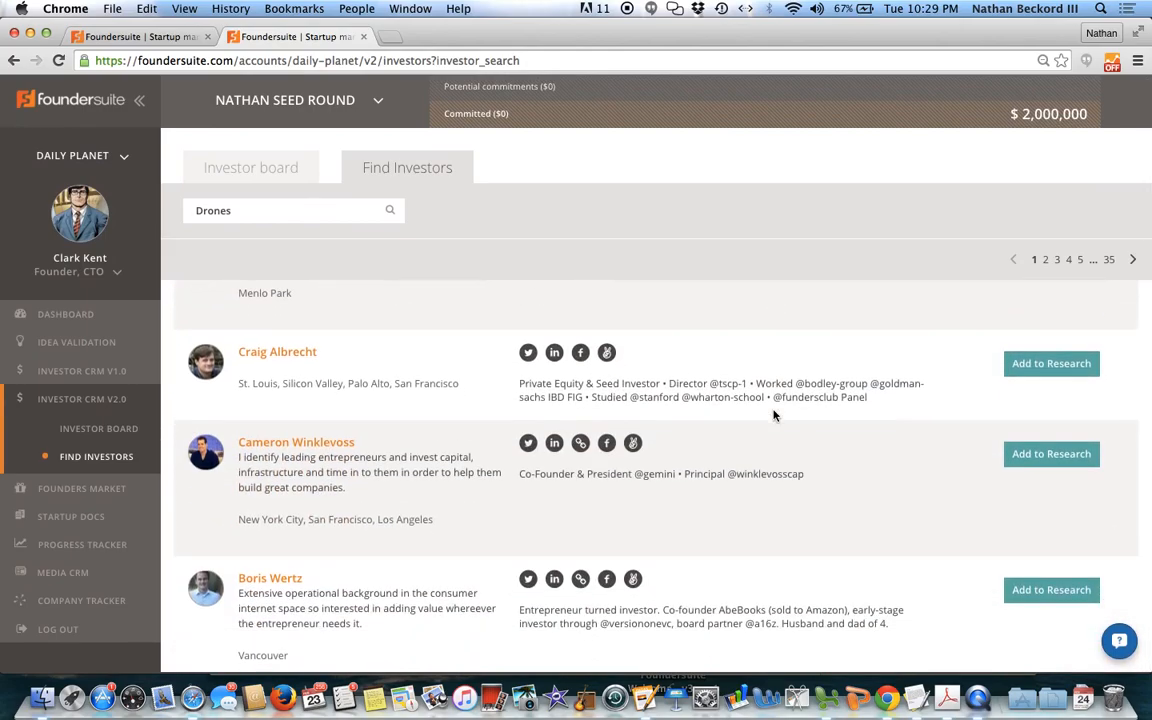
{"action": "scroll", "coordinate": [395, 499], "scroll_direction": "down", "scroll_amount": 1}
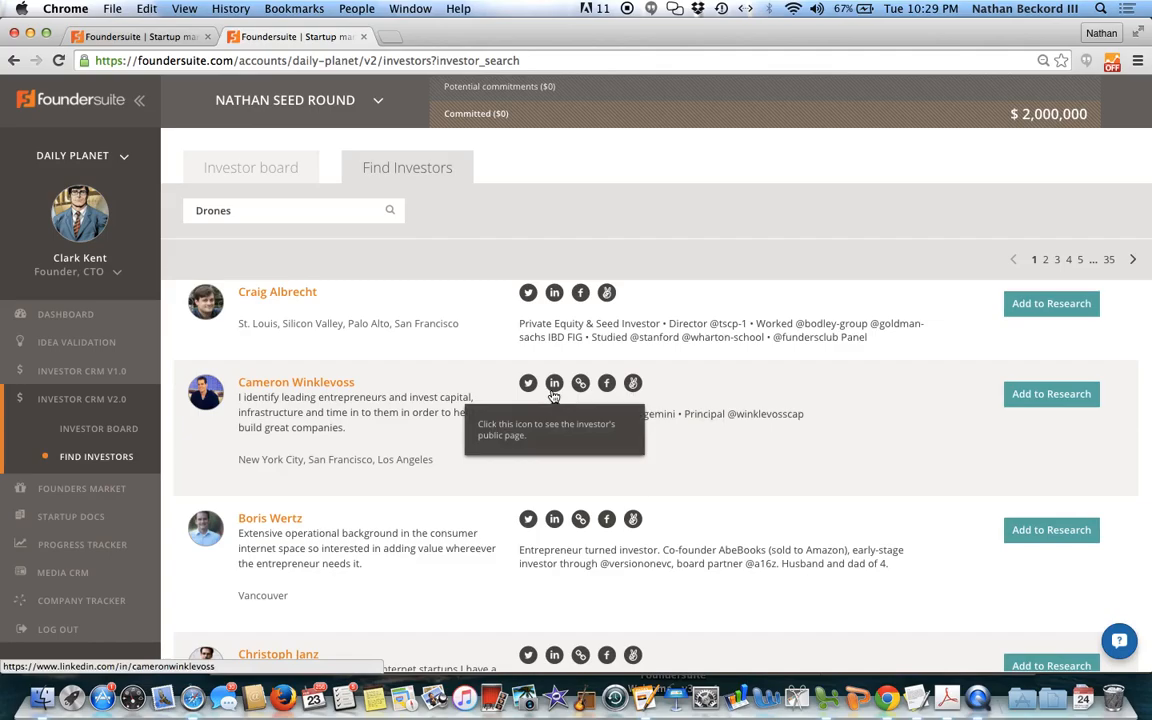
{"action": "left_click", "coordinate": [554, 384]}
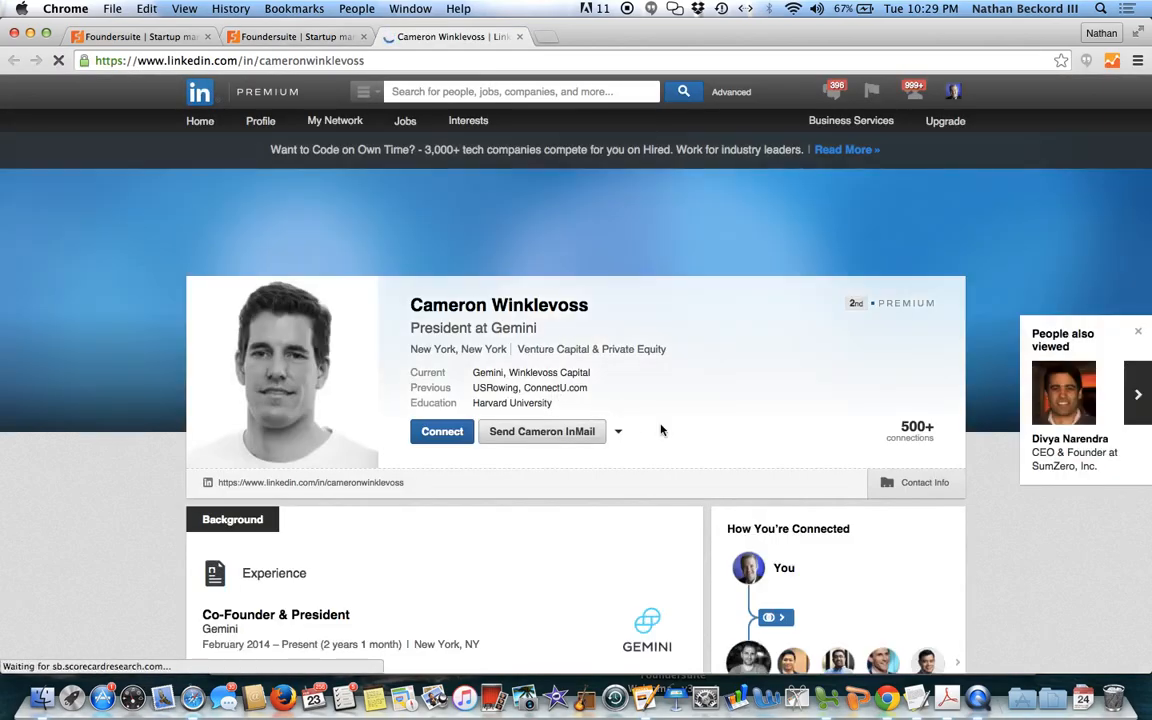
{"action": "scroll", "coordinate": [660, 430], "scroll_direction": "down", "scroll_amount": 2}
{"action": "scroll", "coordinate": [681, 470], "scroll_direction": "down", "scroll_amount": 1}
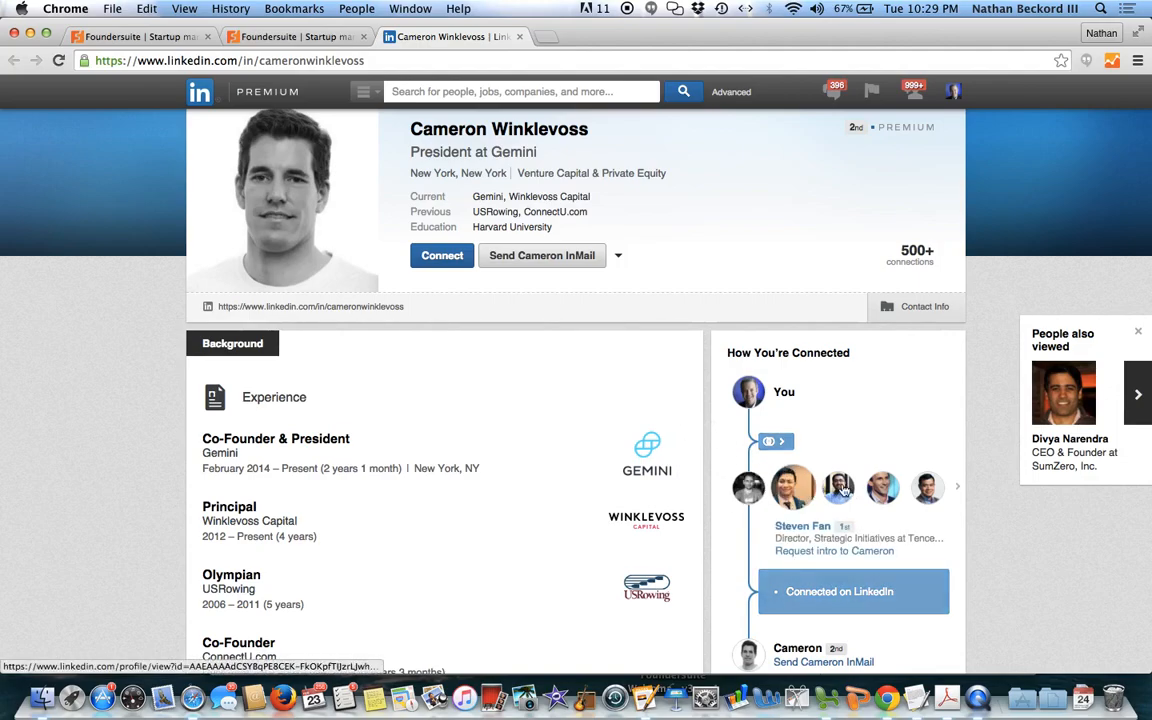
{"action": "scroll", "coordinate": [694, 455], "scroll_direction": "up", "scroll_amount": 4}
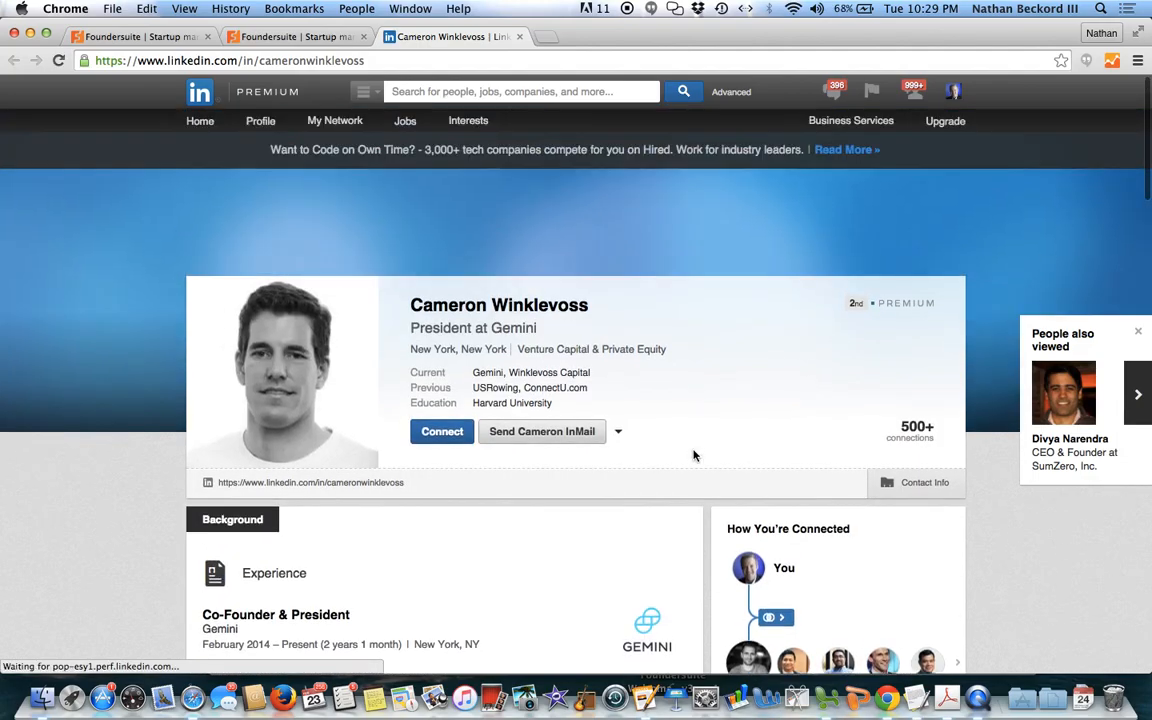
Step: Back in the Foundersuite results, add Cameron Winklevoss and the two investors listed directly below him to Research
{"action": "left_click", "coordinate": [295, 36]}
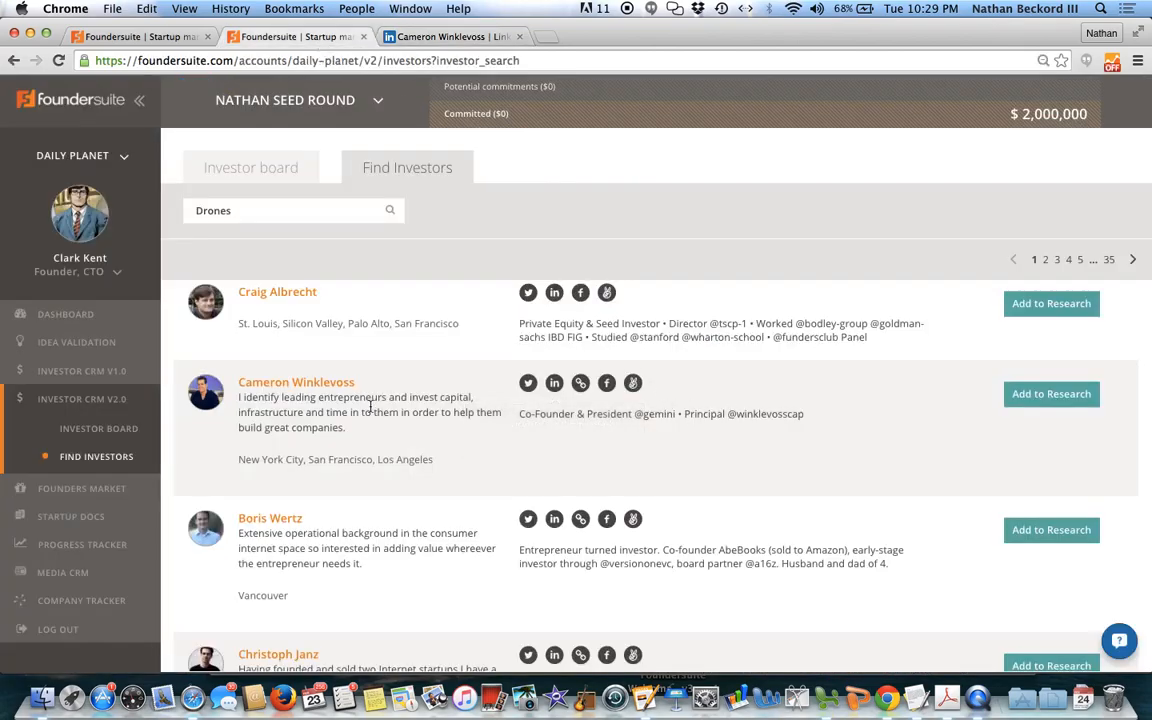
{"action": "left_click", "coordinate": [1039, 397]}
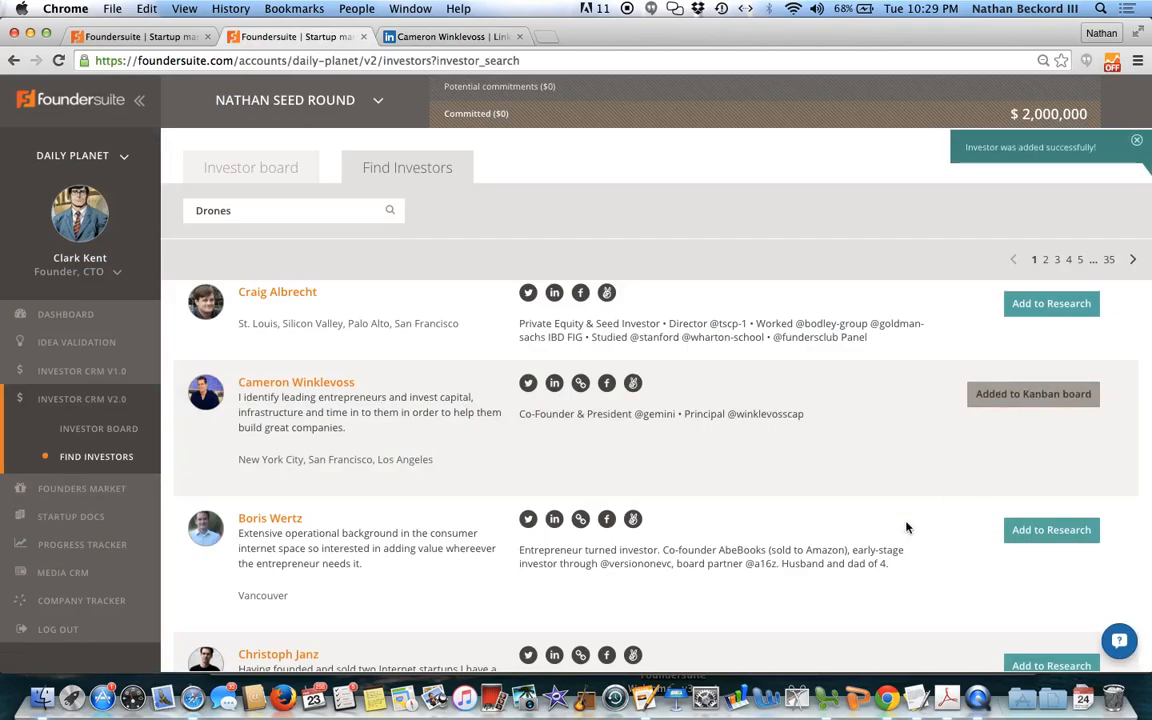
{"action": "scroll", "coordinate": [907, 527], "scroll_direction": "down", "scroll_amount": 2}
{"action": "scroll", "coordinate": [907, 527], "scroll_direction": "down", "scroll_amount": 1}
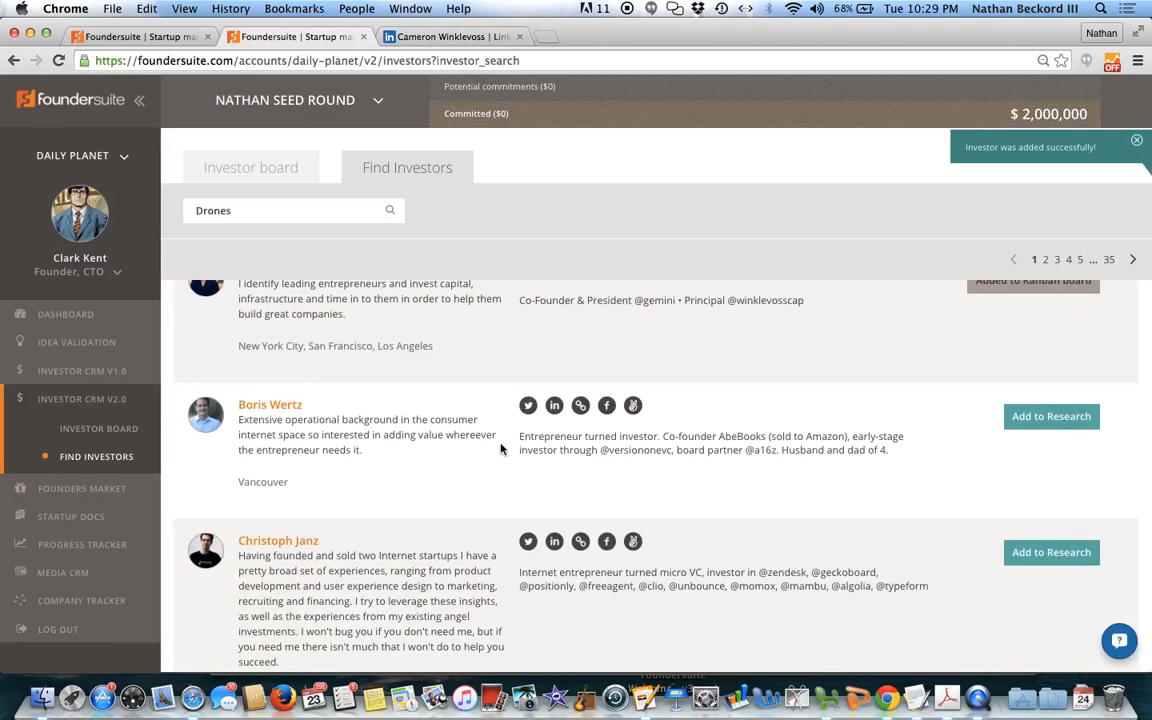
{"action": "left_click", "coordinate": [1020, 418]}
{"action": "left_click", "coordinate": [1021, 552]}
Step: Add the Heyzap founder, second in the Drones results, to Research
{"action": "scroll", "coordinate": [835, 487], "scroll_direction": "down", "scroll_amount": 5}
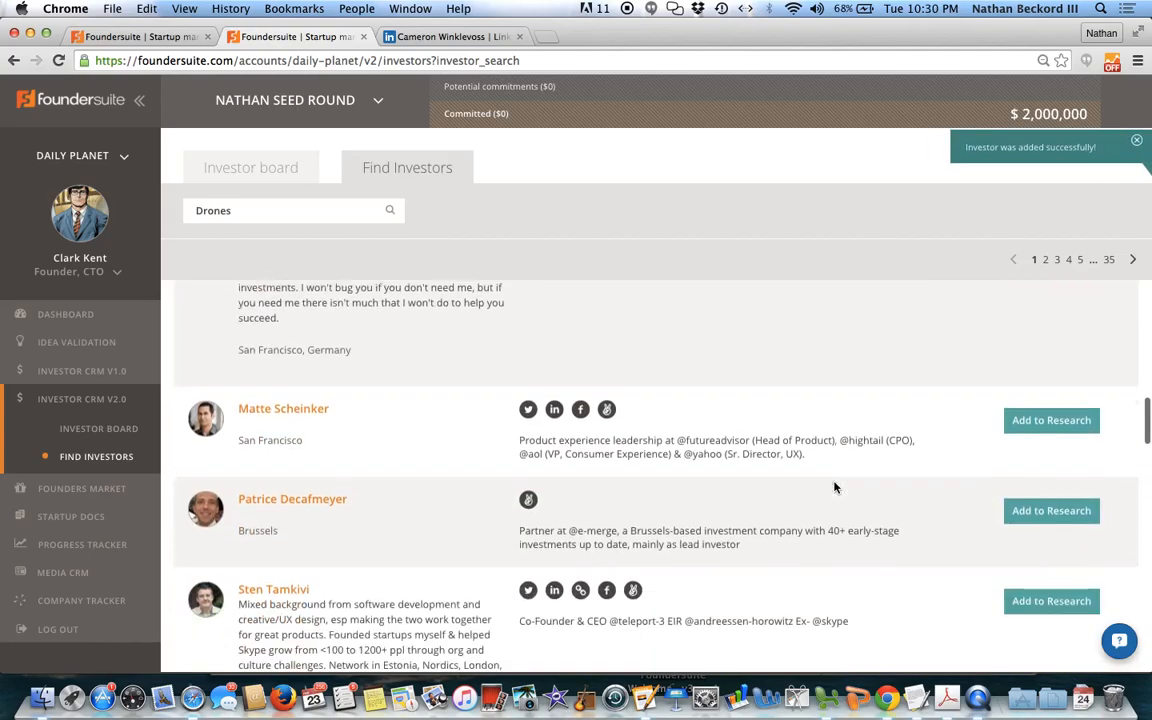
{"action": "scroll", "coordinate": [835, 487], "scroll_direction": "up", "scroll_amount": 8}
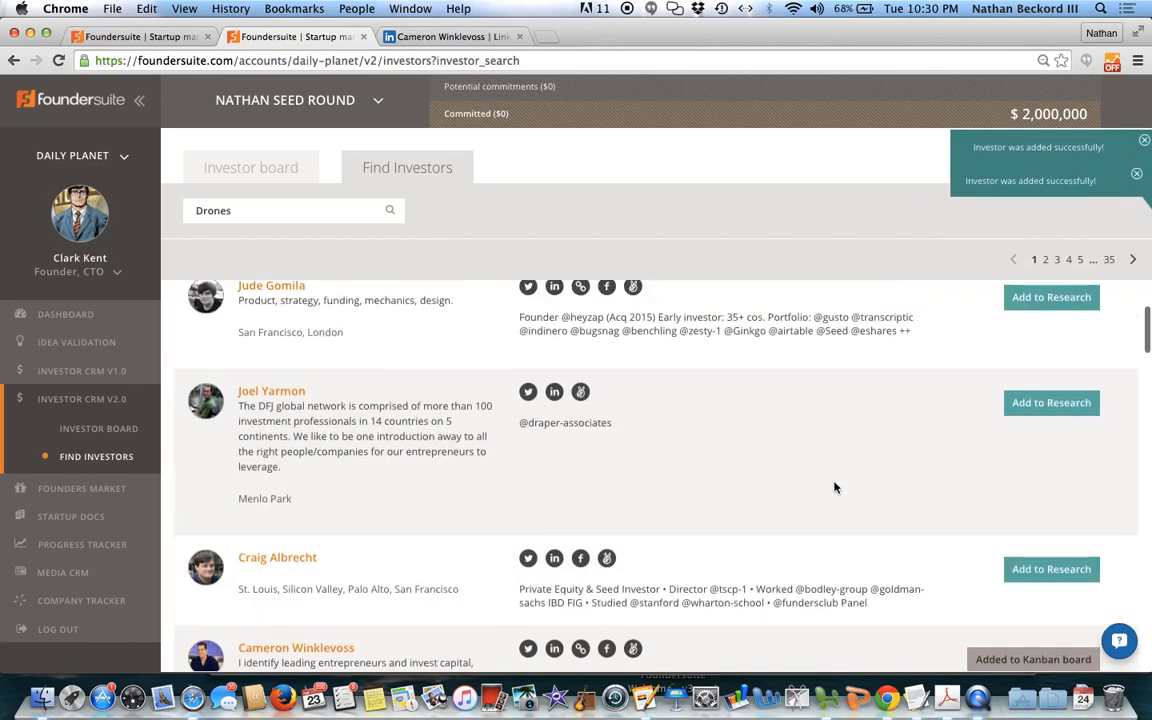
{"action": "scroll", "coordinate": [835, 487], "scroll_direction": "up", "scroll_amount": 2}
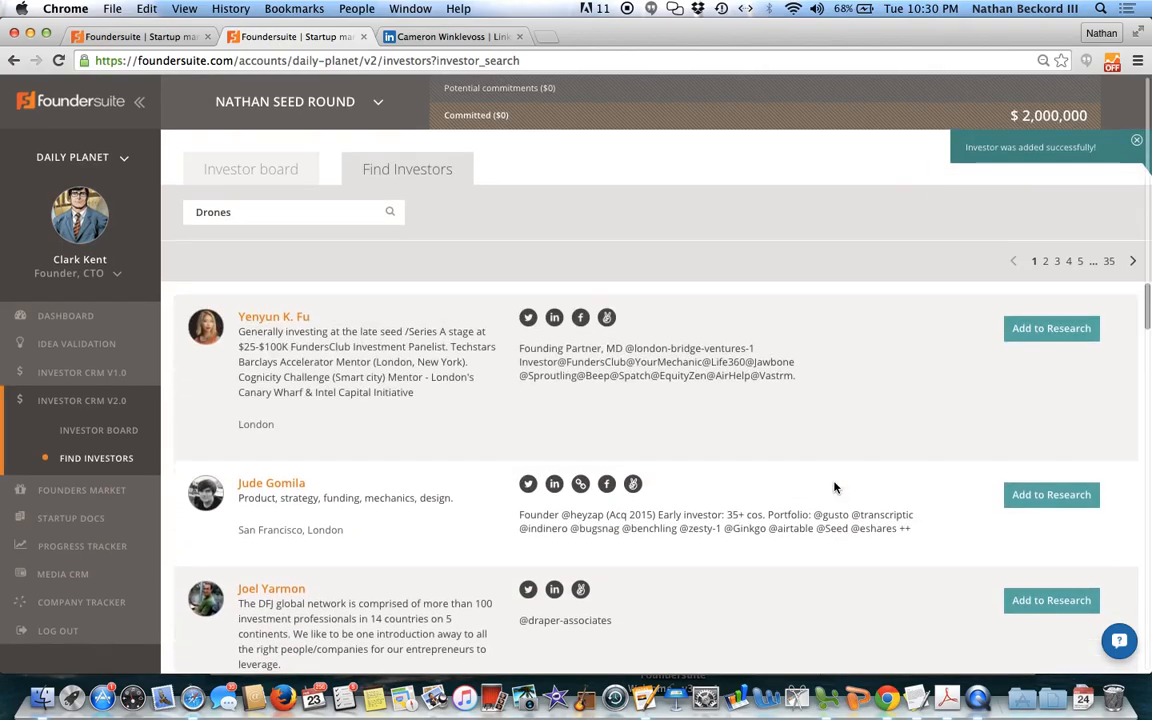
{"action": "left_click", "coordinate": [1065, 497]}
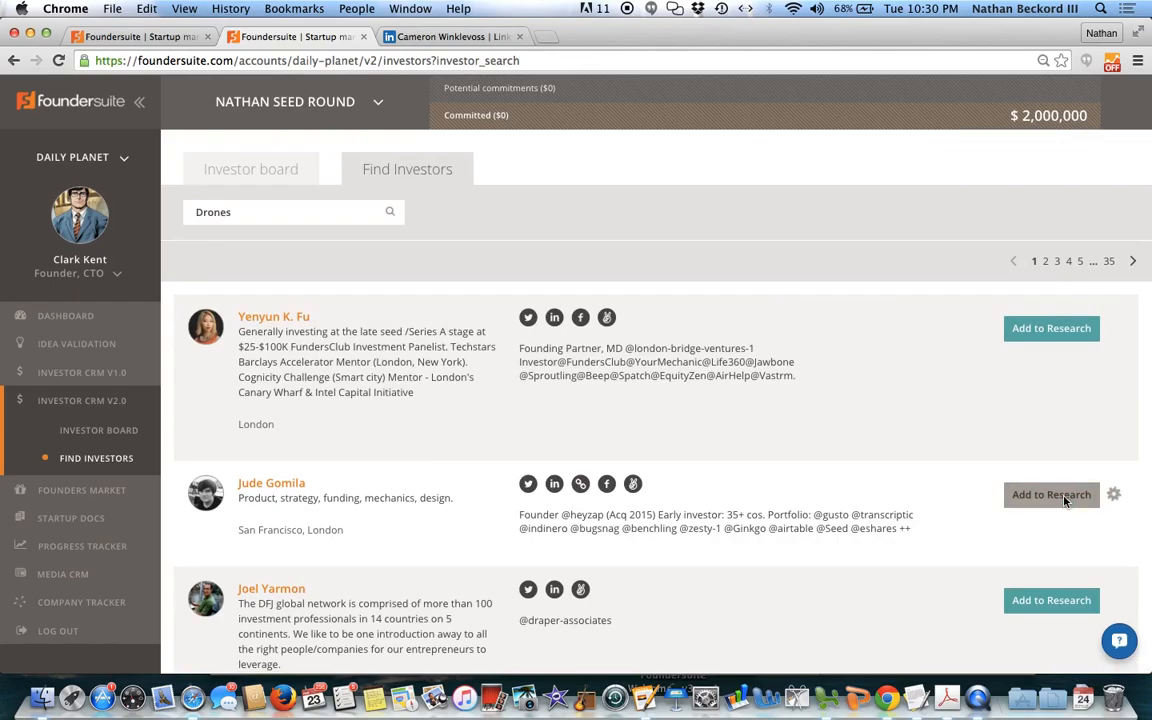
Step: On the investor board, expand the Research card of the Zendesk-backing micro VC and move it to the New stage
{"action": "left_click", "coordinate": [270, 172]}
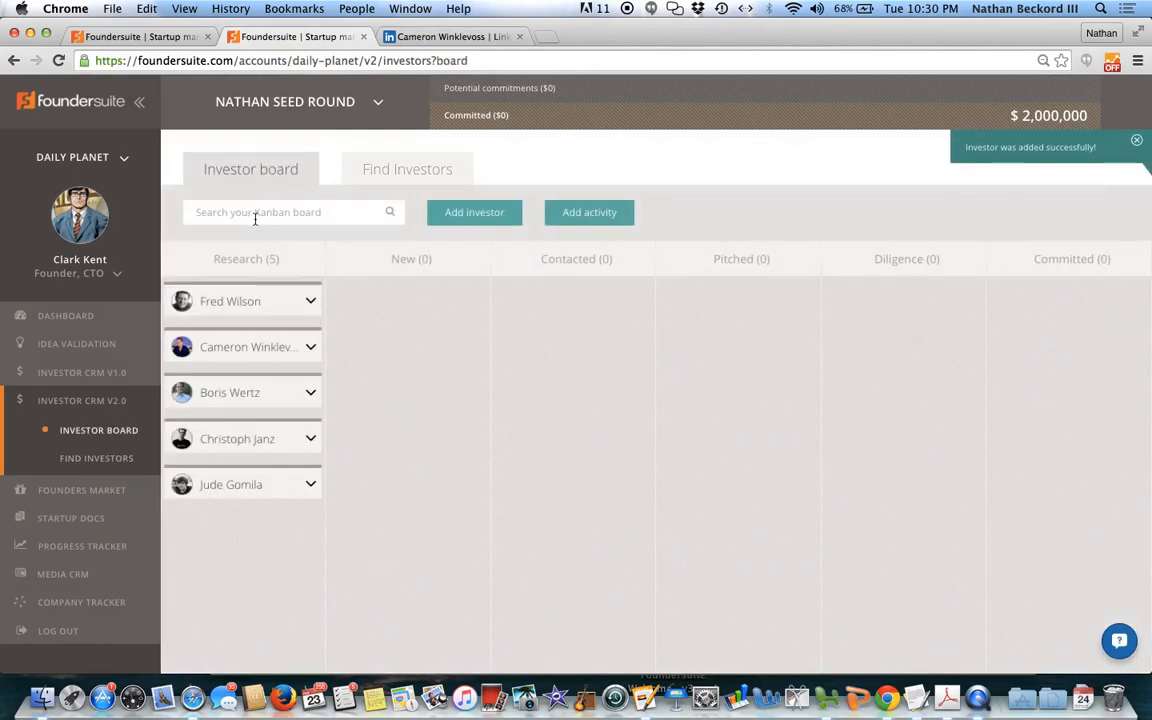
{"action": "left_click", "coordinate": [309, 441]}
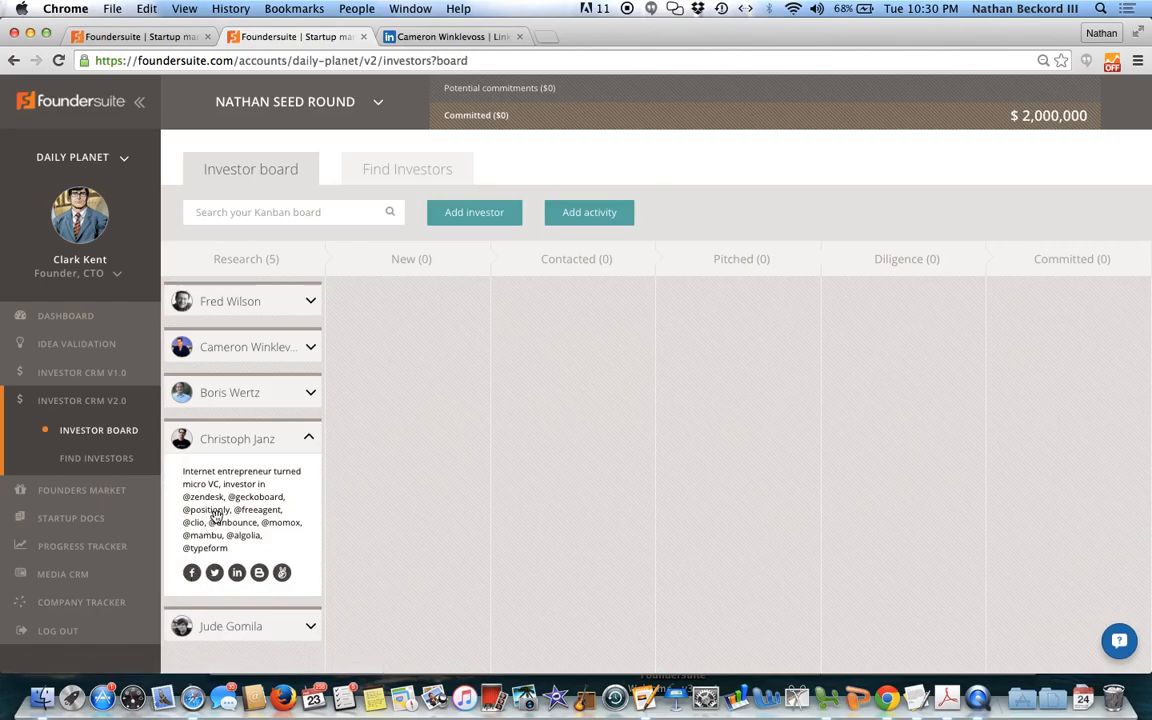
{"action": "left_click_drag", "start_coordinate": [216, 513], "coordinate": [388, 491]}
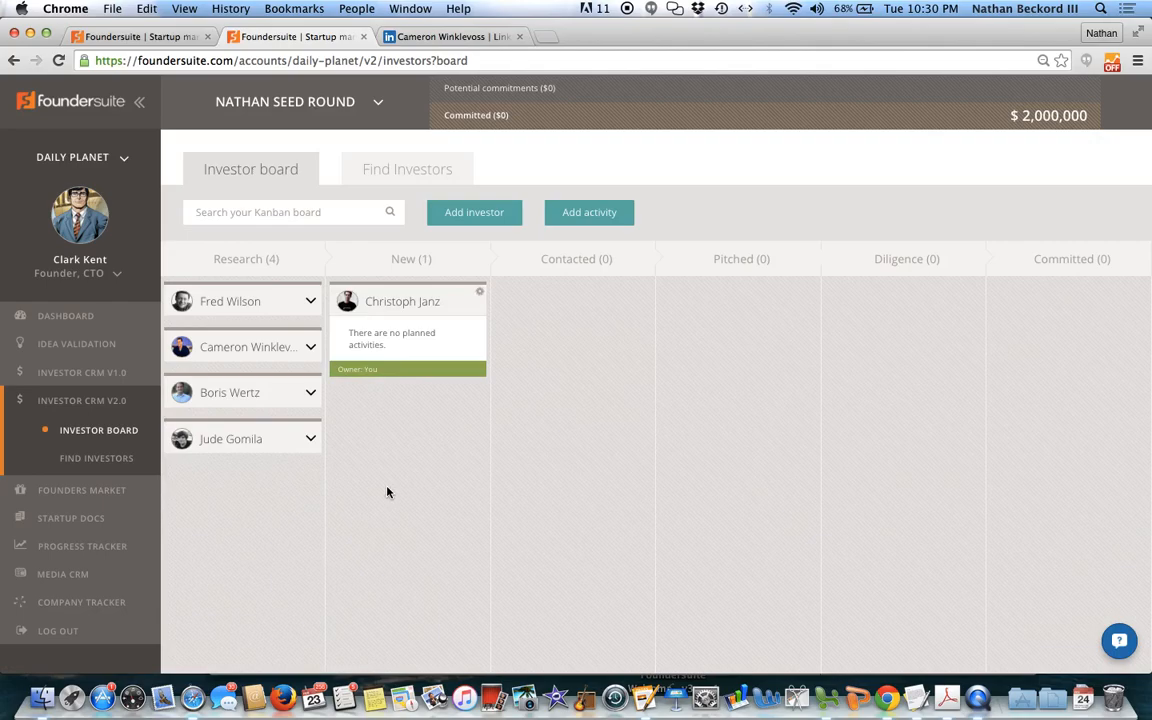
Step: Open the detail page of the investor in the New stage and dismiss the owner choices without assigning one
{"action": "left_click", "coordinate": [409, 333]}
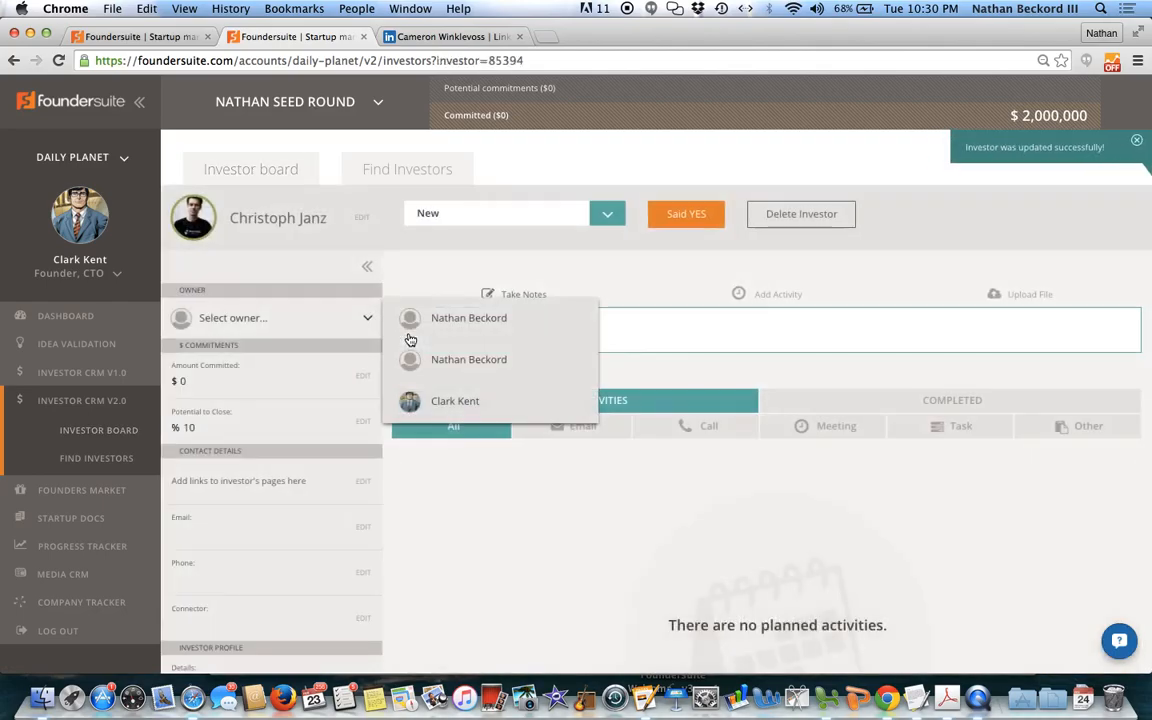
{"action": "left_click", "coordinate": [553, 254]}
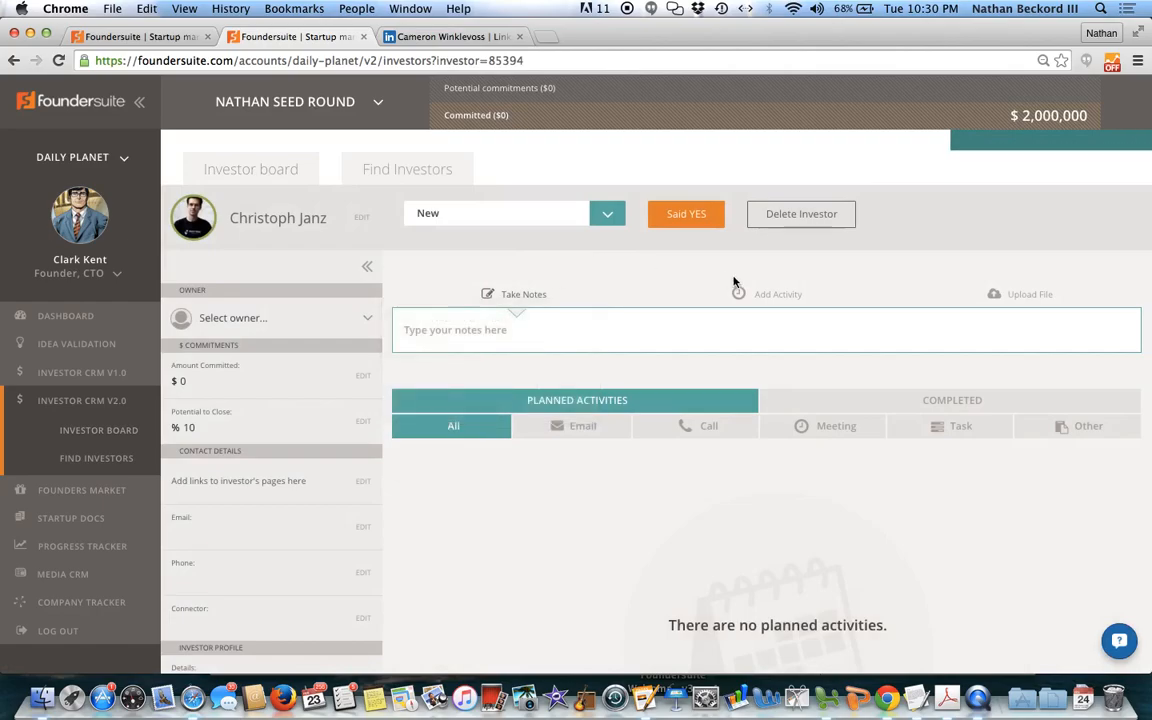
Step: Add an email activity to the New-stage investor for 9:00 AM, with a subject about getting a contact to make an introduction
{"action": "left_click", "coordinate": [760, 293]}
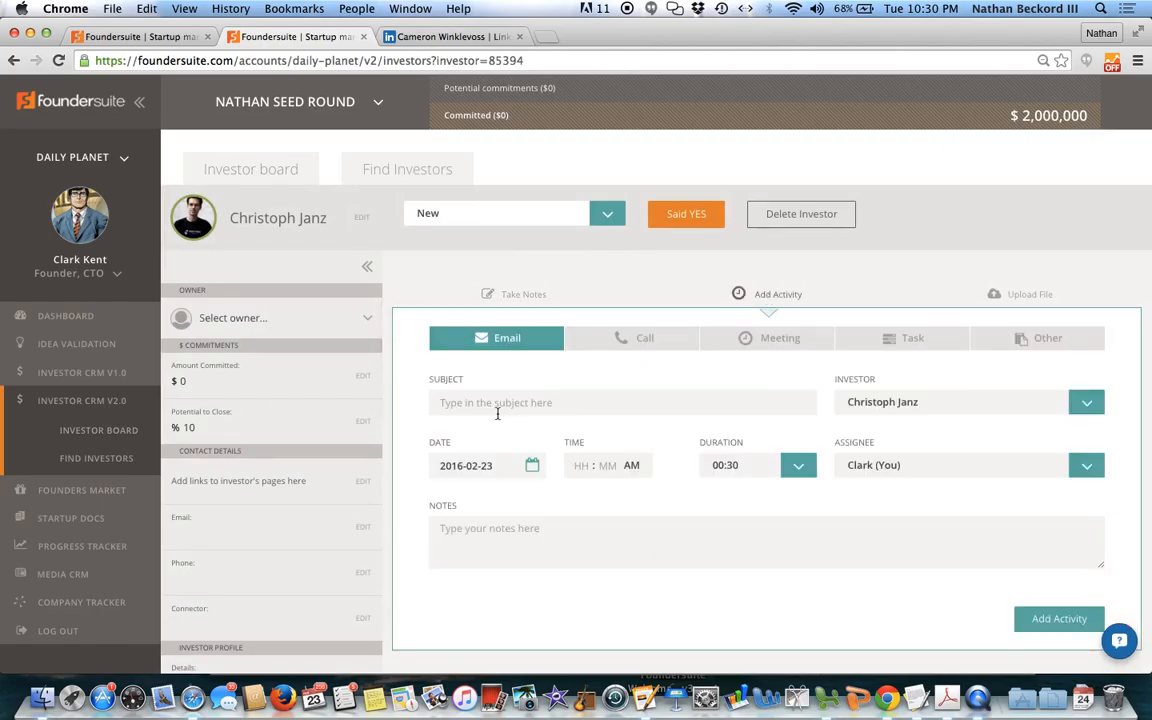
{"action": "type", "text": "Get Mike to intro me"}
{"action": "left_click", "coordinate": [577, 466]}
{"action": "type", "text": "09 : "}
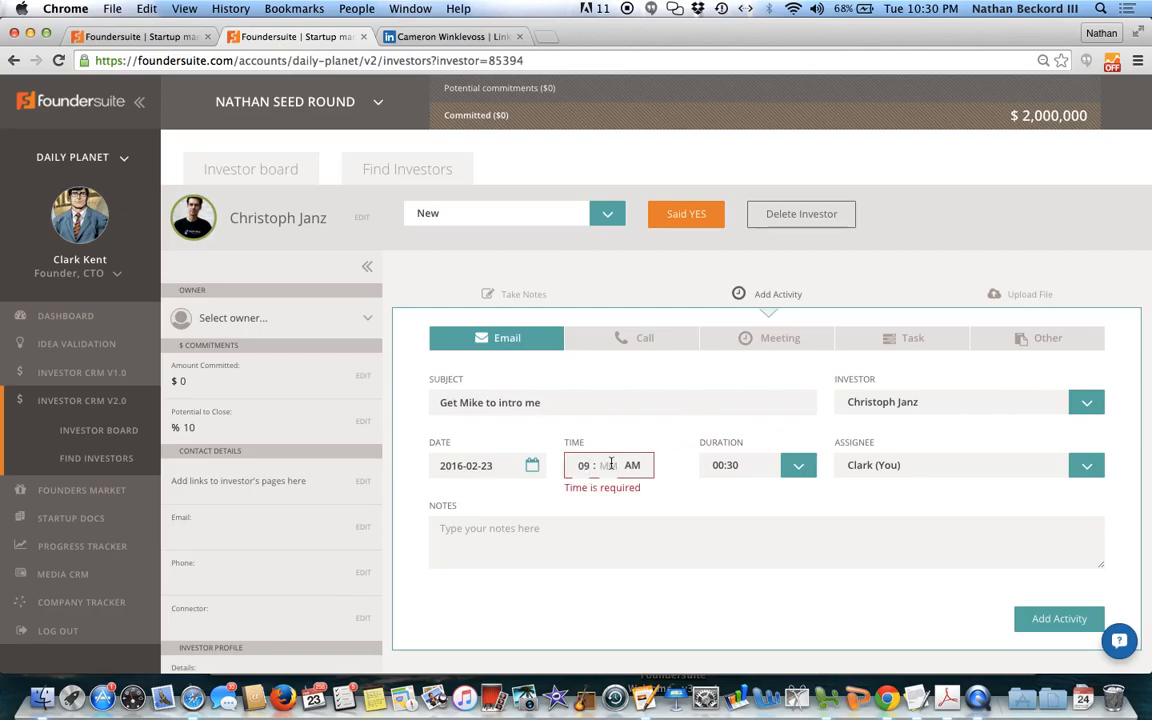
{"action": "type", "text": "00"}
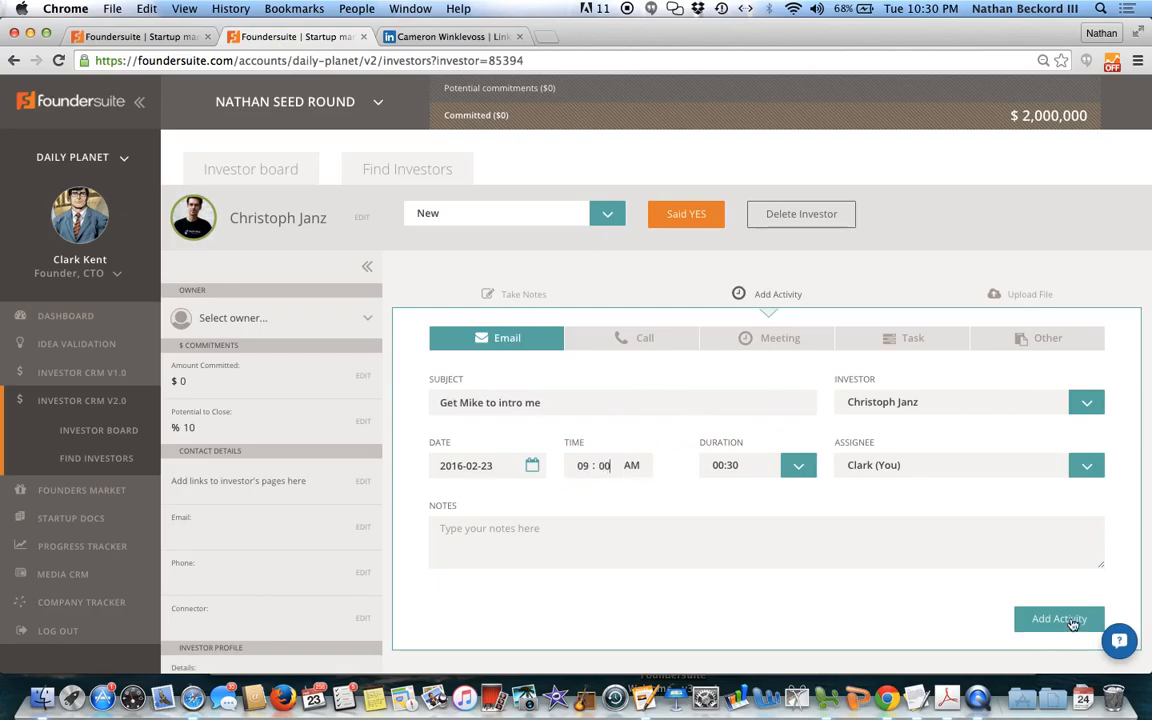
{"action": "left_click", "coordinate": [1040, 618]}
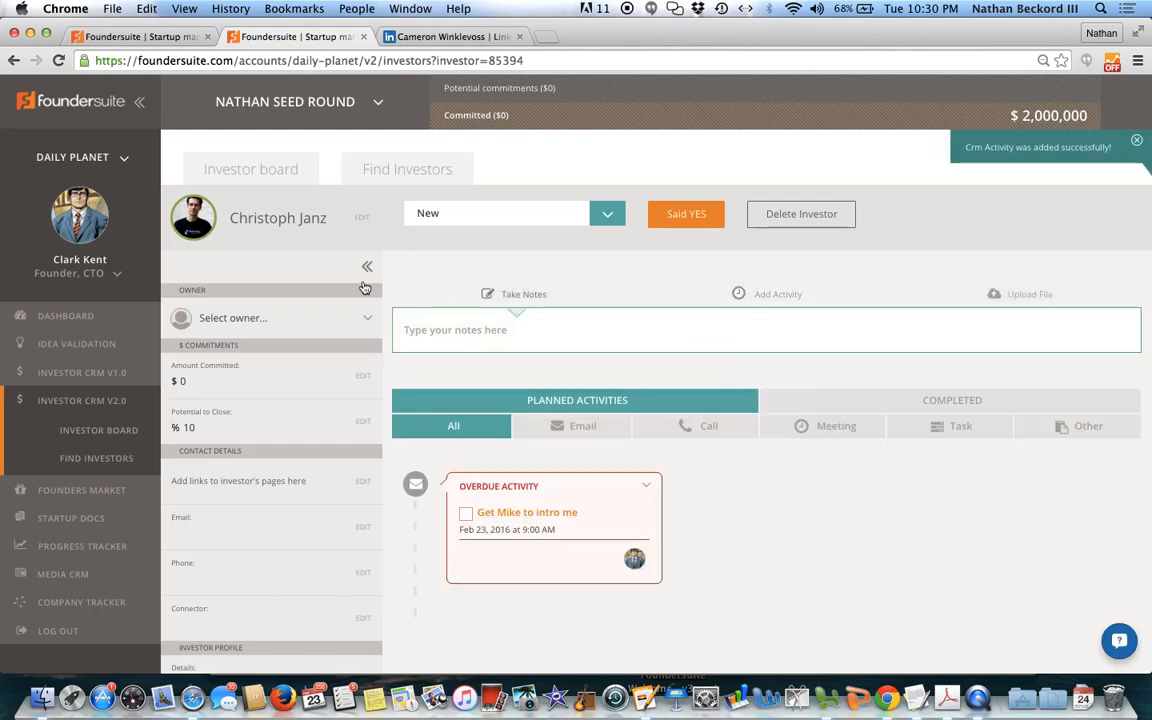
Step: On the investor board, advance the New-stage investor's card through Contacted to the Diligence stage
{"action": "left_click", "coordinate": [265, 170]}
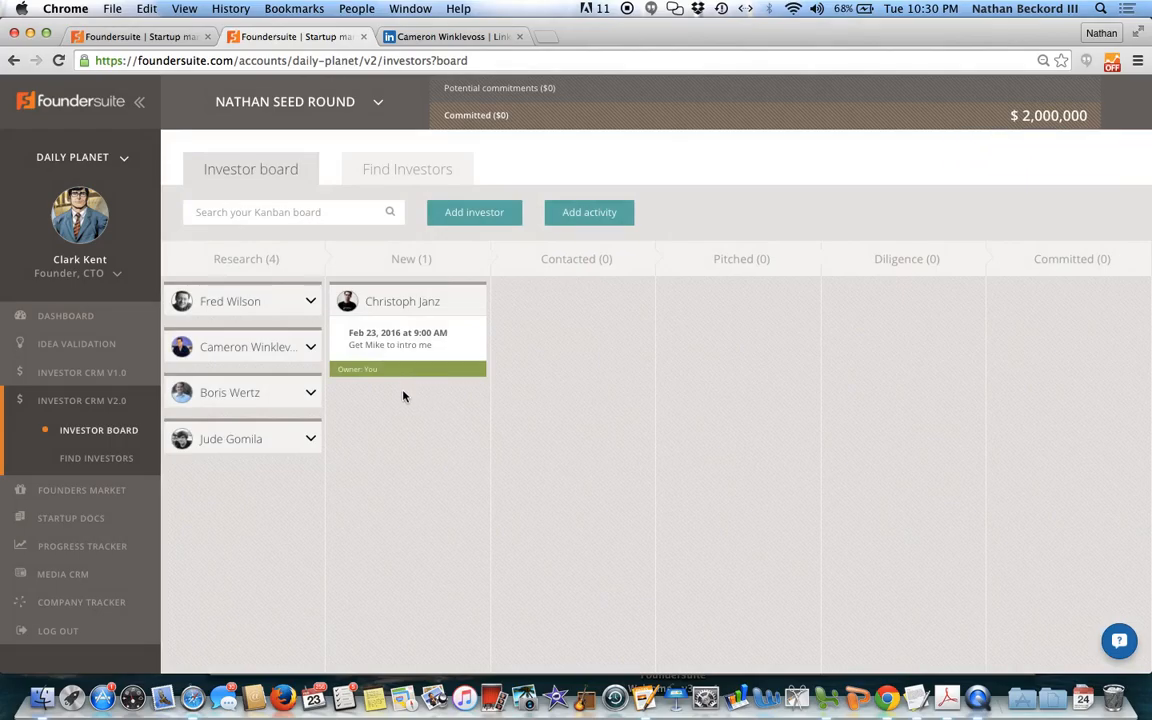
{"action": "left_click_drag", "start_coordinate": [403, 335], "coordinate": [573, 342]}
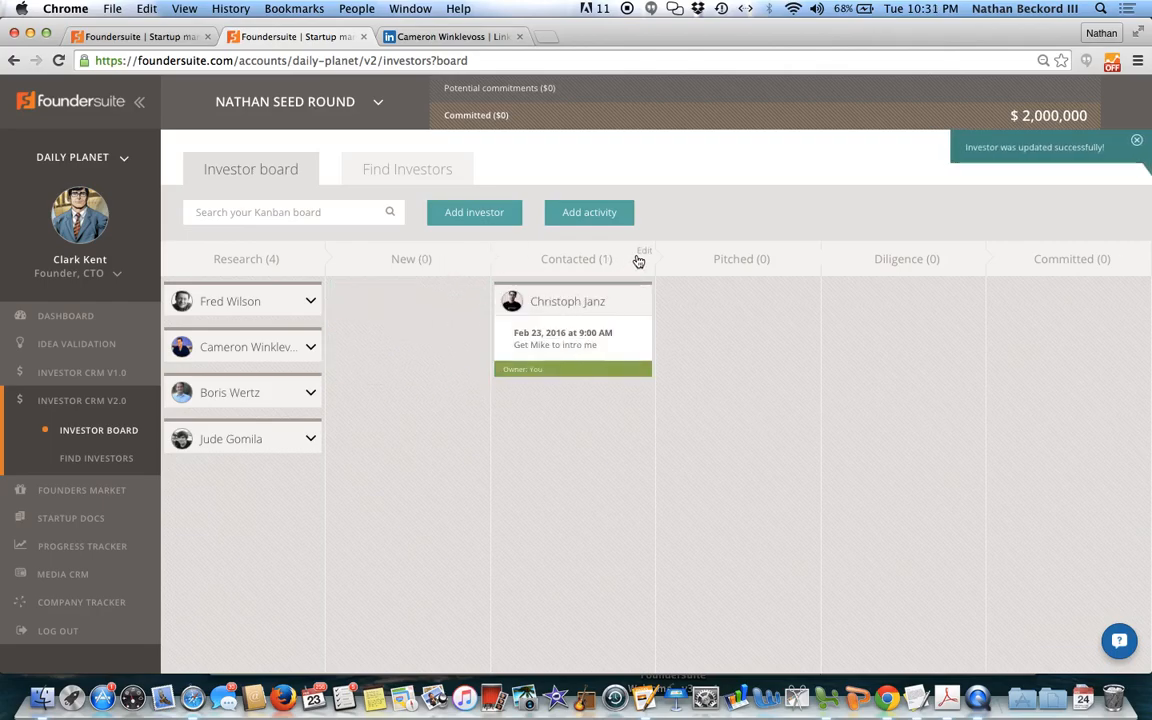
{"action": "left_click", "coordinate": [638, 261]}
{"action": "left_click", "coordinate": [638, 261]}
{"action": "left_click_drag", "start_coordinate": [568, 334], "coordinate": [874, 339]}
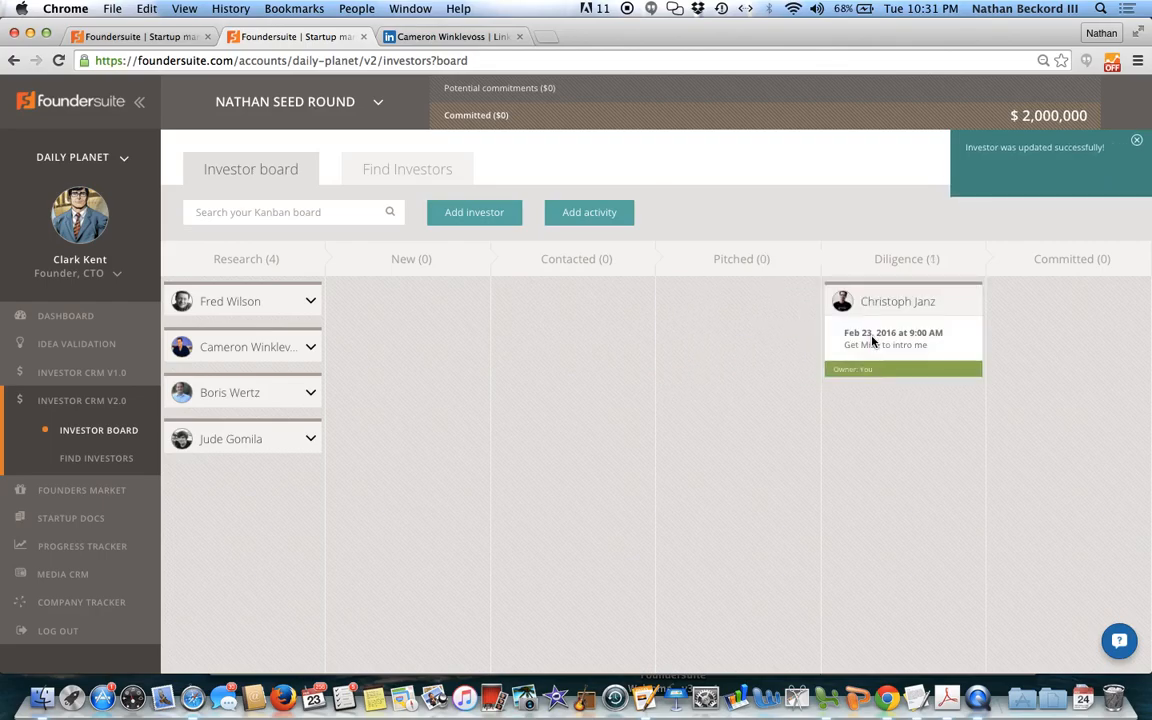
Step: Open the Diligence-stage investor's detail page and set the amount committed to $500,000
{"action": "left_click", "coordinate": [874, 338]}
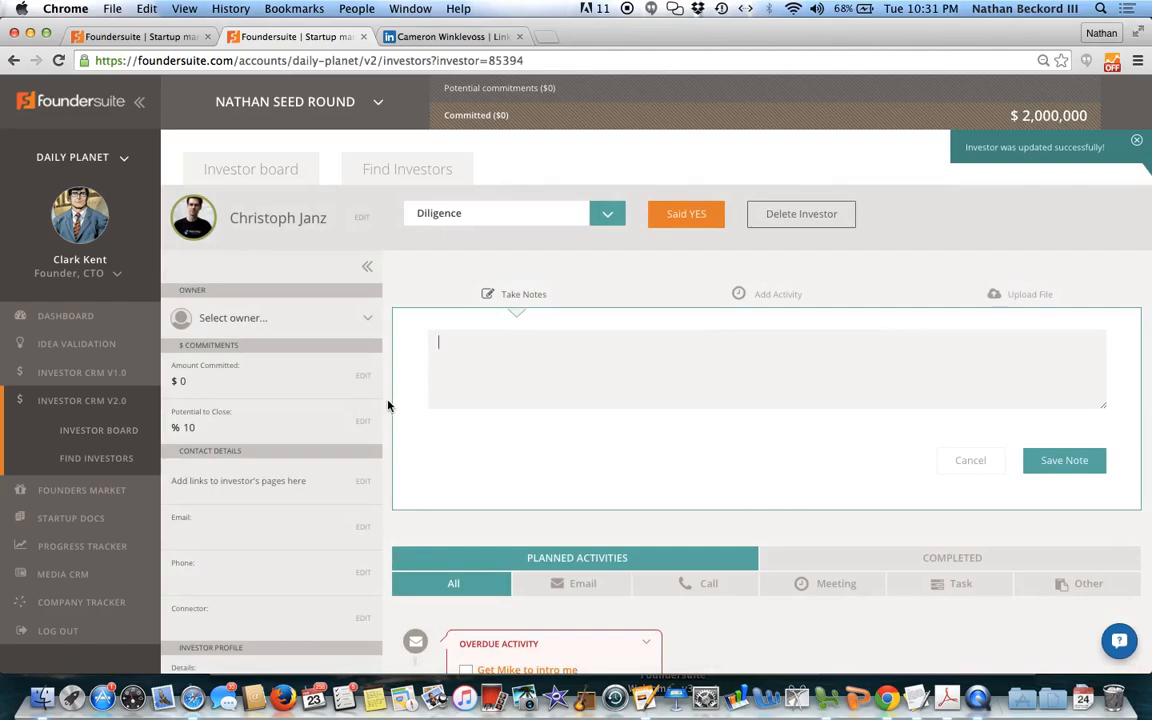
{"action": "left_click", "coordinate": [227, 381]}
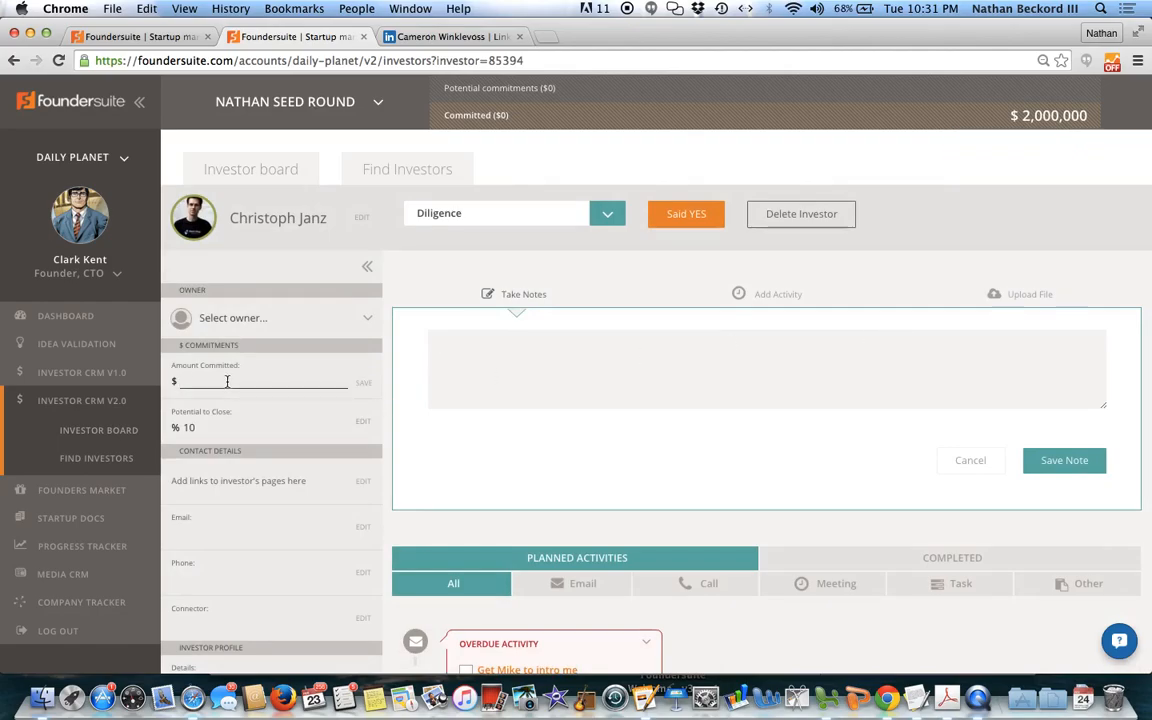
{"action": "type", "text": "500000"}
{"action": "key", "text": "Return"}
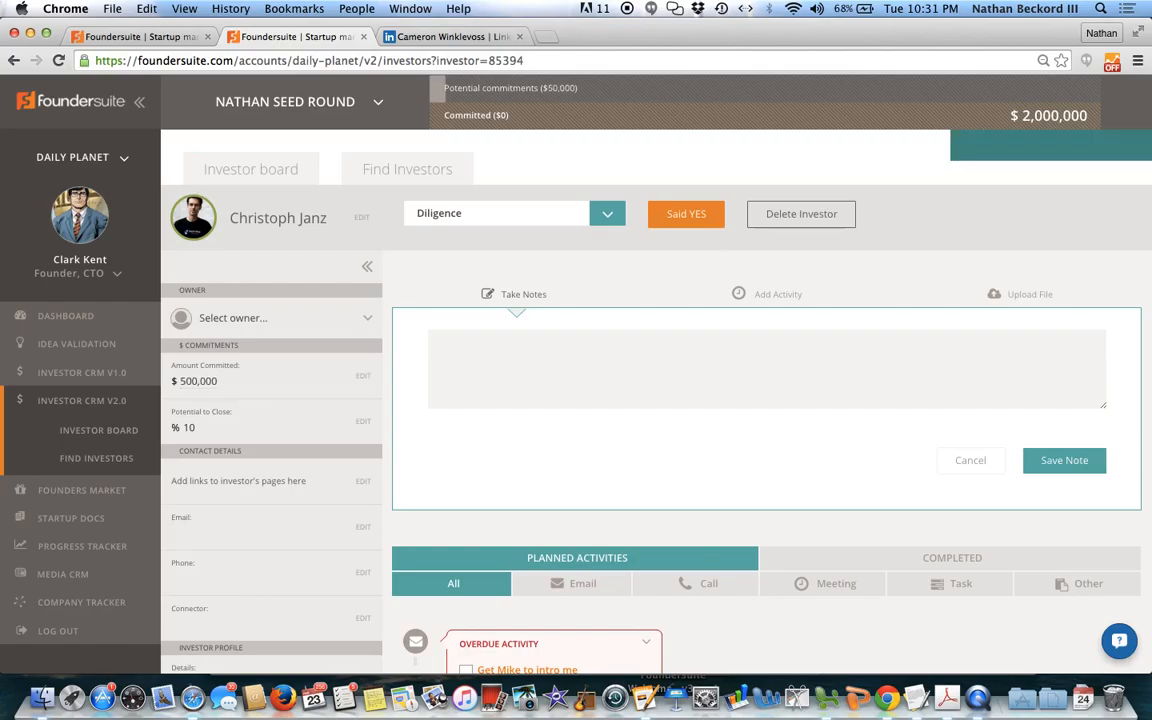
Step: Set the Diligence-stage investor's potential to close to 50%
{"action": "left_click", "coordinate": [208, 427]}
{"action": "key", "text": "BackSpace"}
{"action": "key", "text": "BackSpace"}
{"action": "type", "text": "50"}
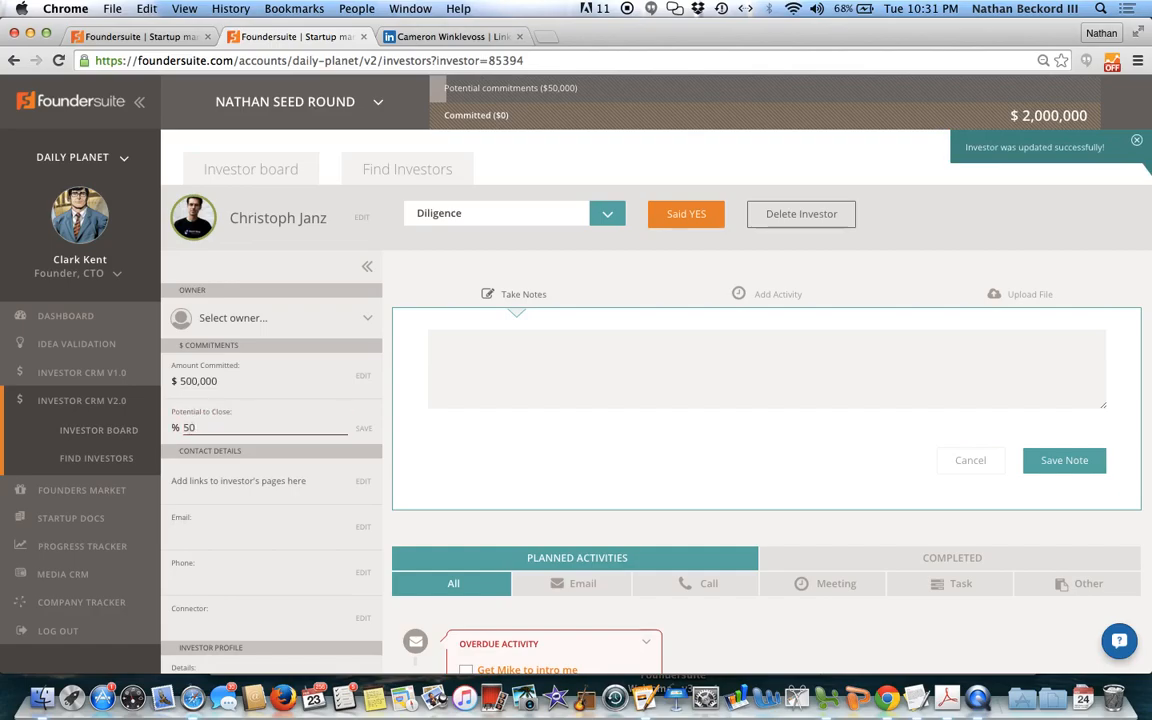
{"action": "key", "text": "Return"}
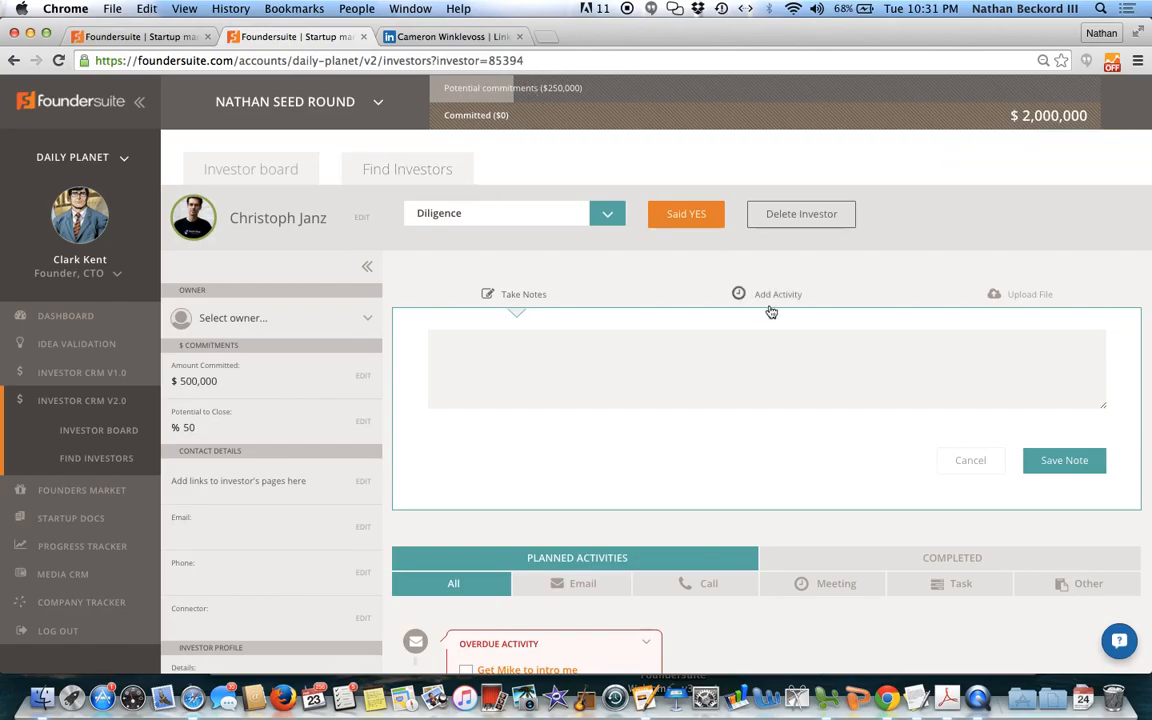
Step: Back on the investor board, move Cameron Winklevoss from Research to Committed and acknowledge the closing notice
{"action": "left_click", "coordinate": [272, 168]}
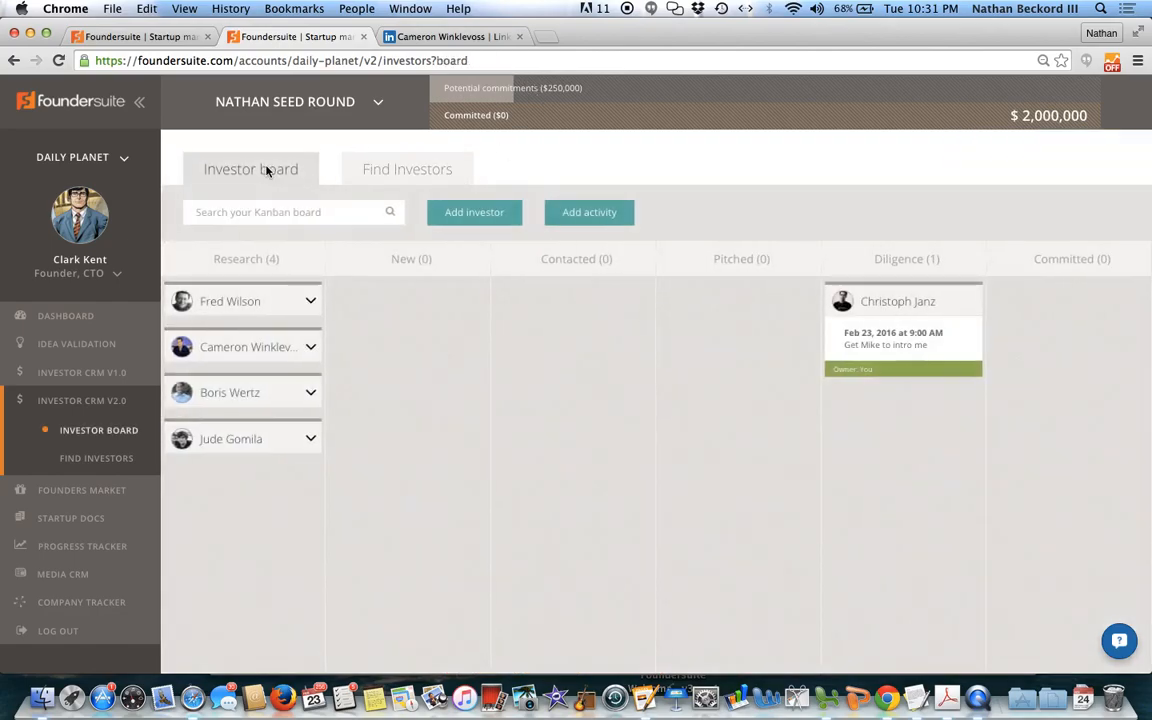
{"action": "left_click_drag", "start_coordinate": [251, 347], "coordinate": [1090, 335]}
{"action": "left_click", "coordinate": [713, 321]}
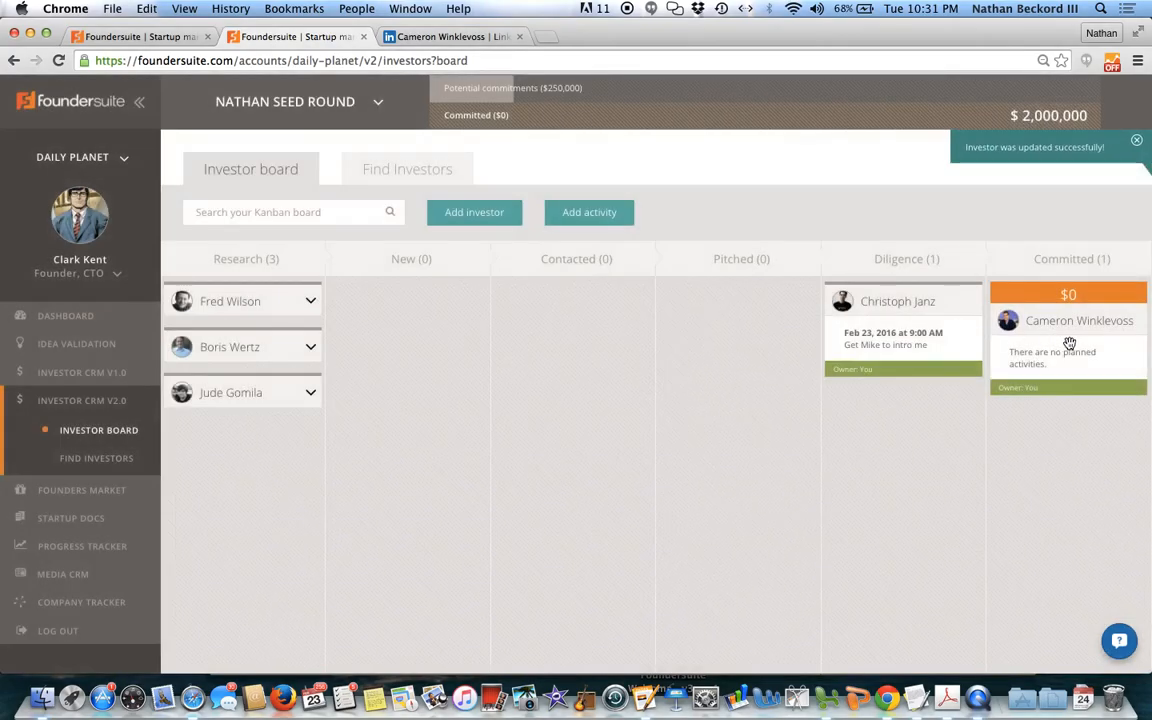
Step: Set Cameron Winklevoss's amount committed to $1,000,000 on his detail page and return to the investor board
{"action": "left_click", "coordinate": [1069, 344]}
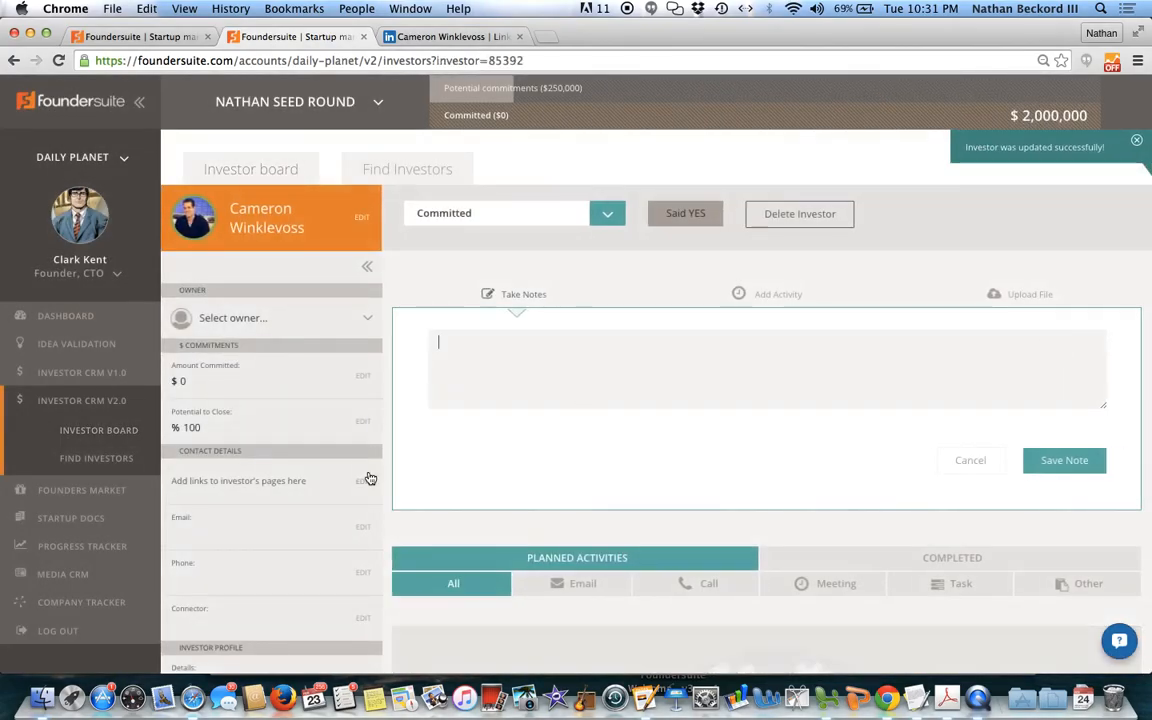
{"action": "left_click", "coordinate": [219, 381]}
{"action": "type", "text": "1"}
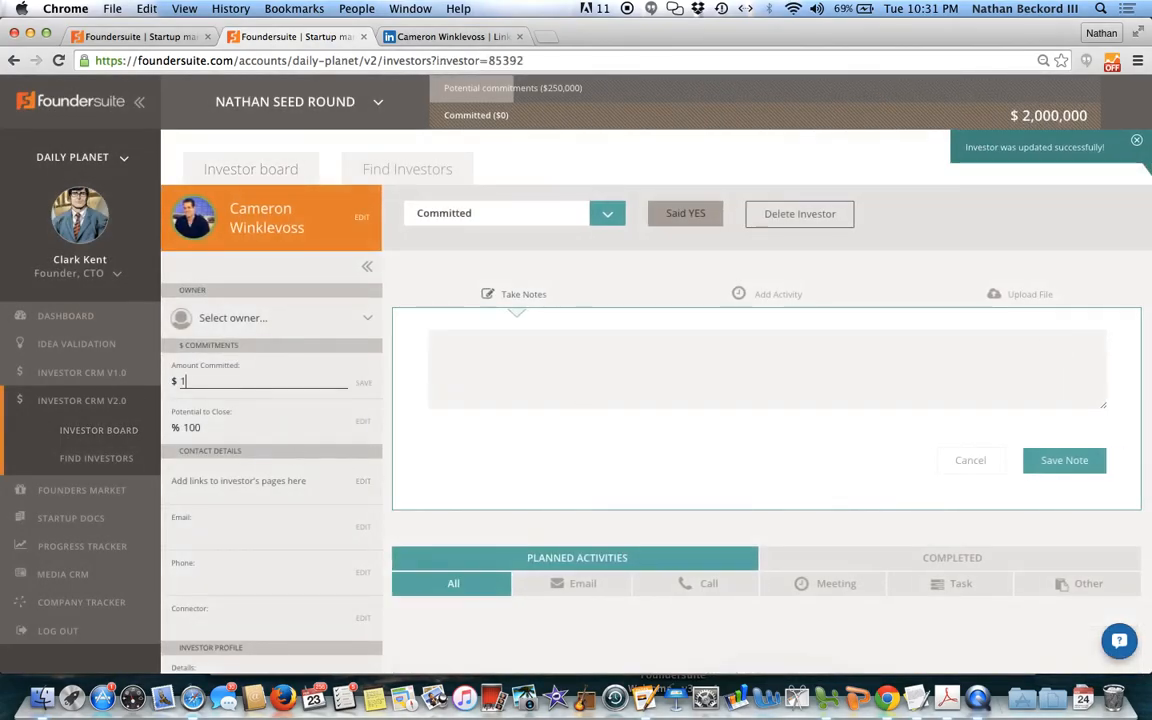
{"action": "type", "text": "000000"}
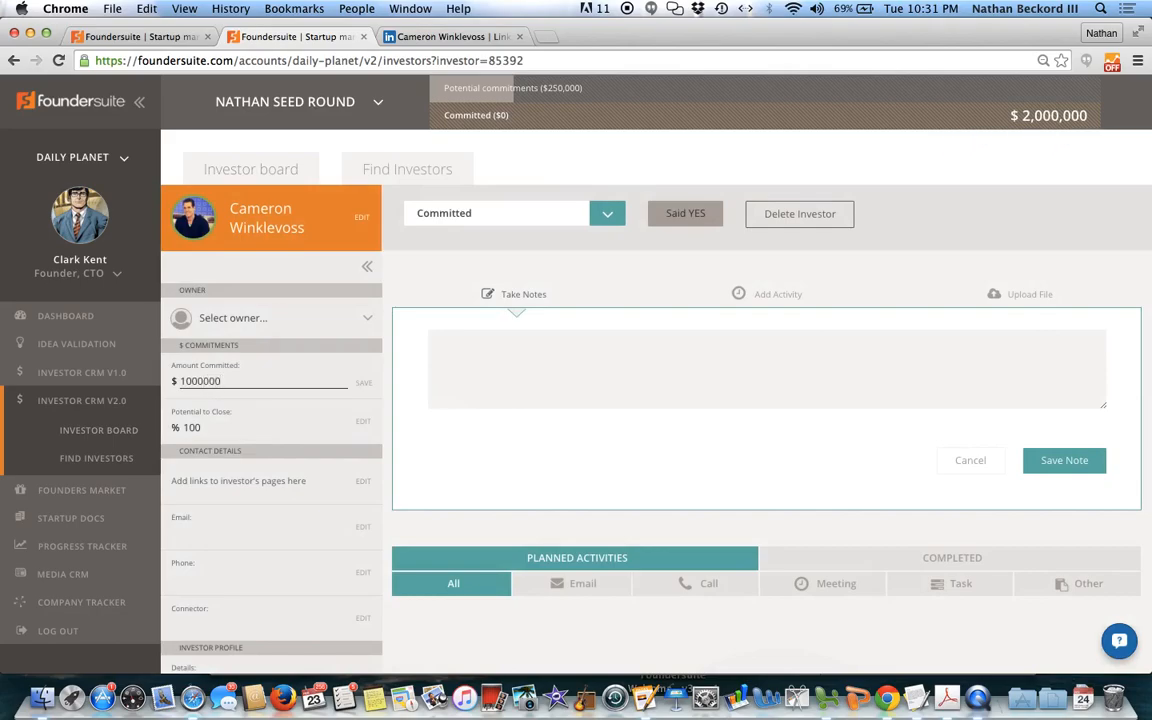
{"action": "key", "text": "Return"}
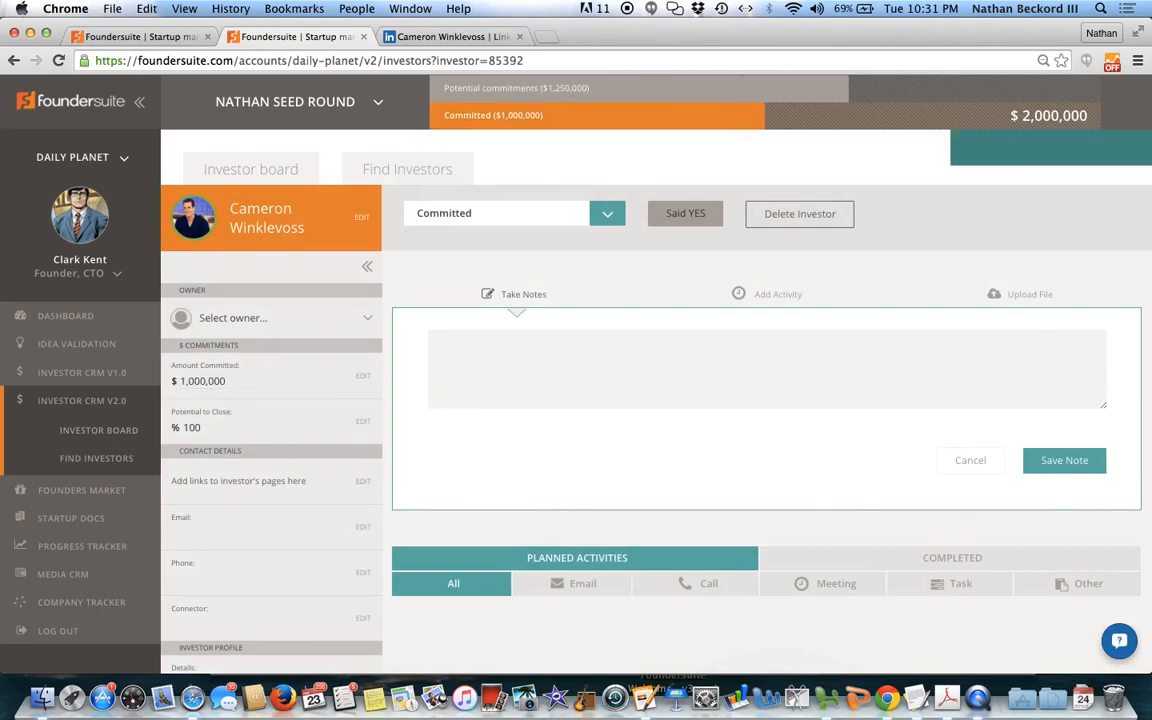
{"action": "mouse_move", "coordinate": [528, 125]}
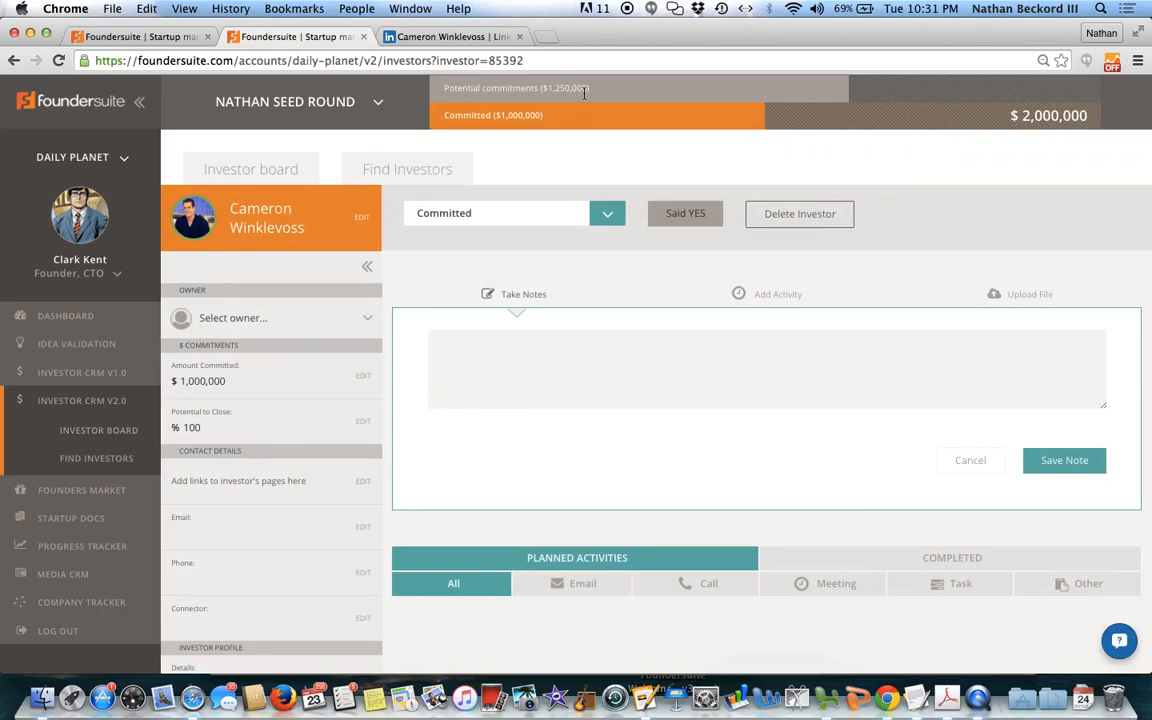
{"action": "mouse_move", "coordinate": [330, 112]}
{"action": "left_click", "coordinate": [276, 172]}
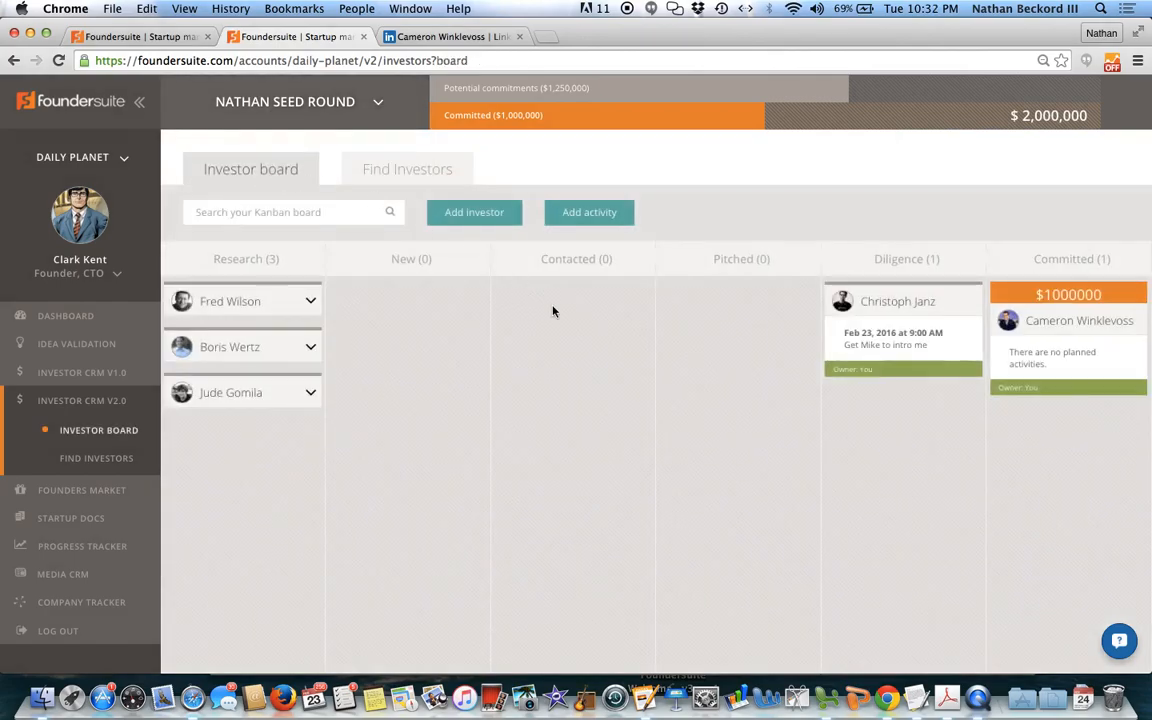